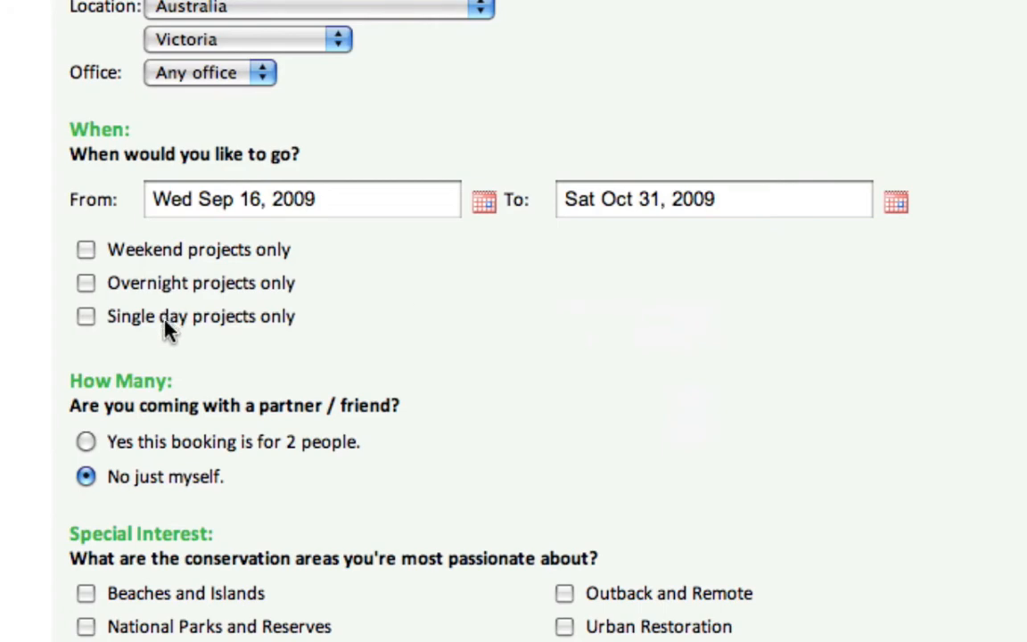
Run the project search for Victoria, Sep 16–Oct 31 2009, for one person
{"action": "scroll", "coordinate": [385, 390], "scroll_direction": "down", "scroll_amount": 3}
{"action": "scroll", "coordinate": [382, 381], "scroll_direction": "down", "scroll_amount": 1}
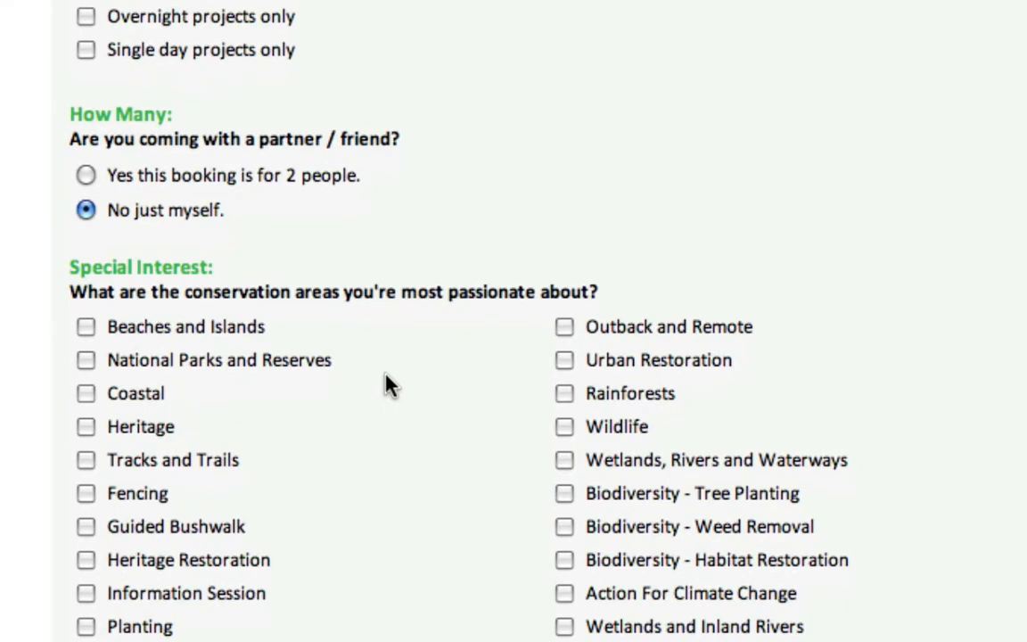
{"action": "scroll", "coordinate": [385, 383], "scroll_direction": "down", "scroll_amount": 4}
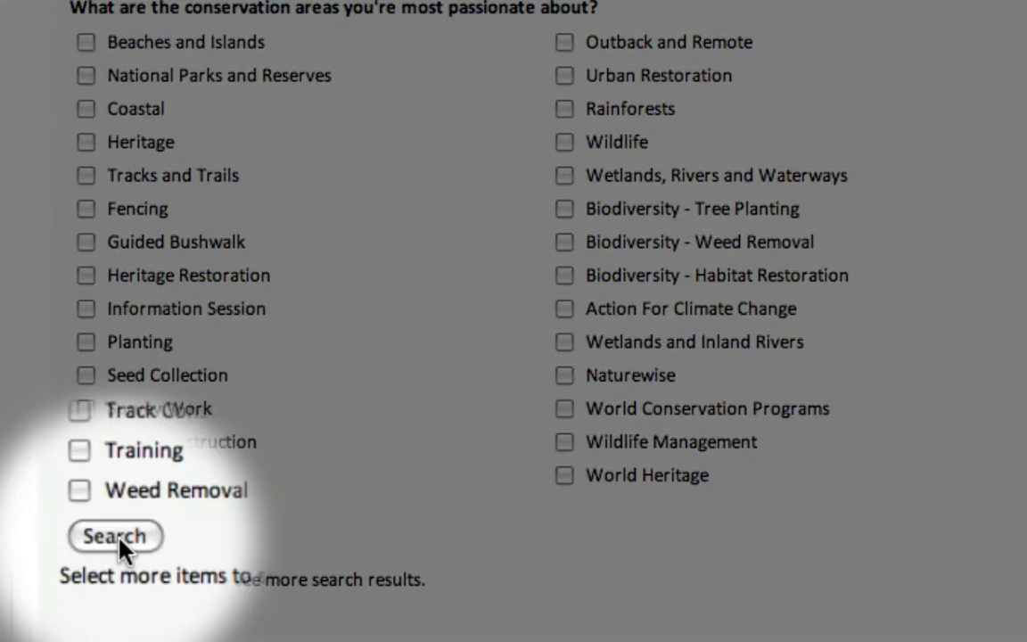
{"action": "left_click", "coordinate": [103, 549]}
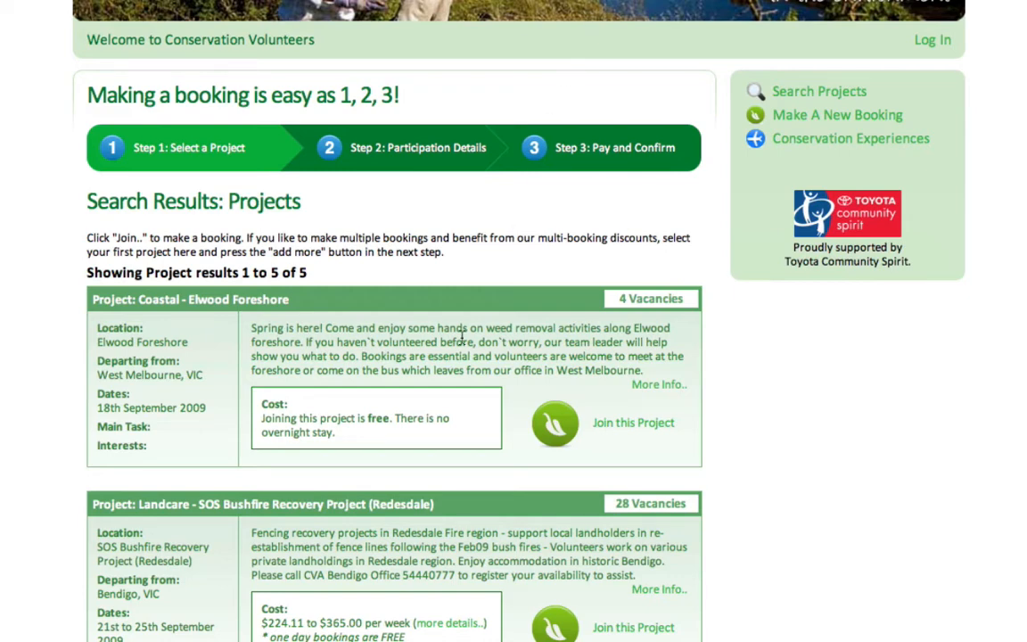
Check the Landcare - SOS Bushfire Recovery Project (Redesdale) vacancies in the results and join it
{"action": "scroll", "coordinate": [462, 339], "scroll_direction": "down", "scroll_amount": 3}
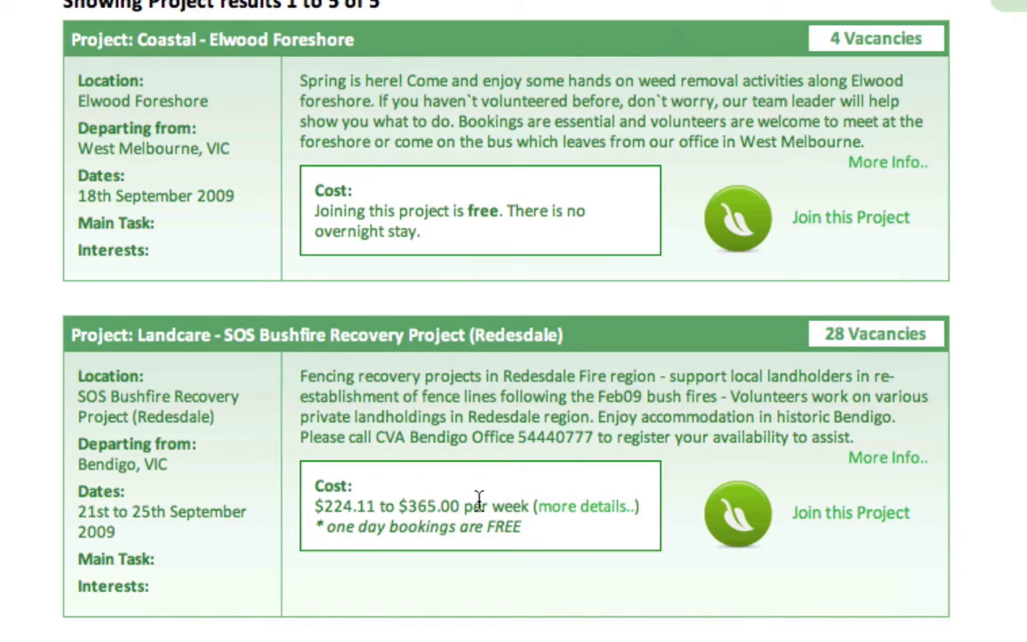
{"action": "scroll", "coordinate": [479, 500], "scroll_direction": "down", "scroll_amount": 1}
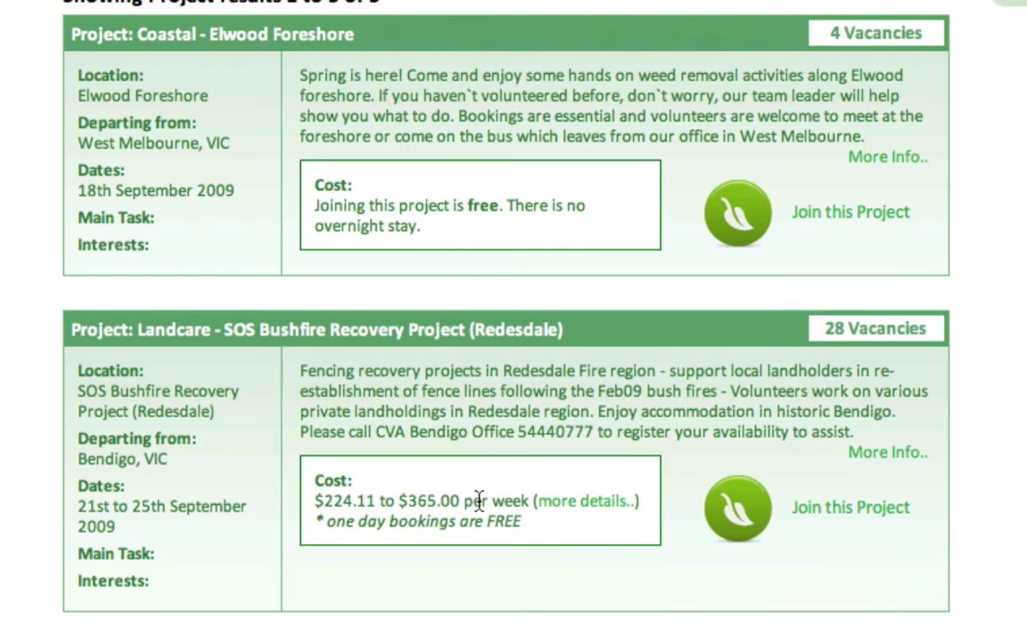
{"action": "scroll", "coordinate": [478, 500], "scroll_direction": "down", "scroll_amount": 1}
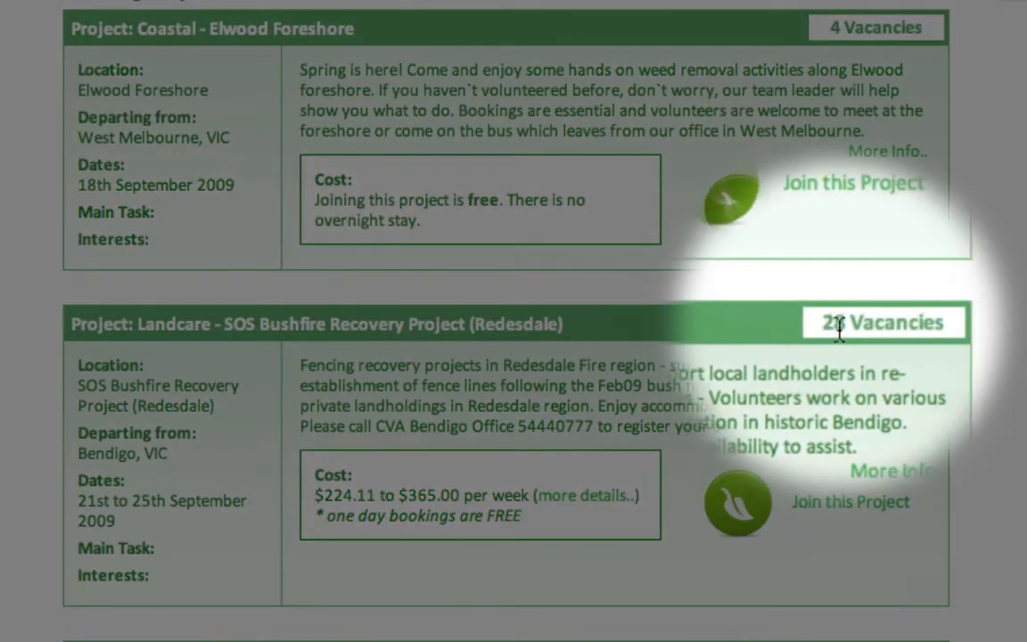
{"action": "left_click_drag", "start_coordinate": [827, 323], "coordinate": [896, 322]}
{"action": "left_click", "coordinate": [731, 384]}
{"action": "scroll", "coordinate": [718, 384], "scroll_direction": "down", "scroll_amount": 5}
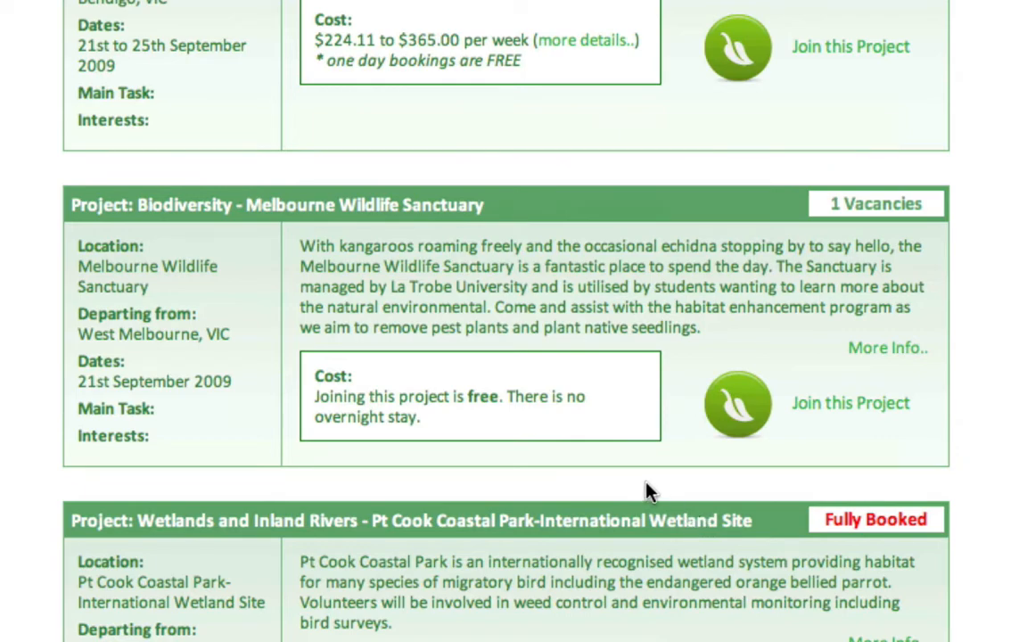
{"action": "scroll", "coordinate": [648, 490], "scroll_direction": "up", "scroll_amount": 2}
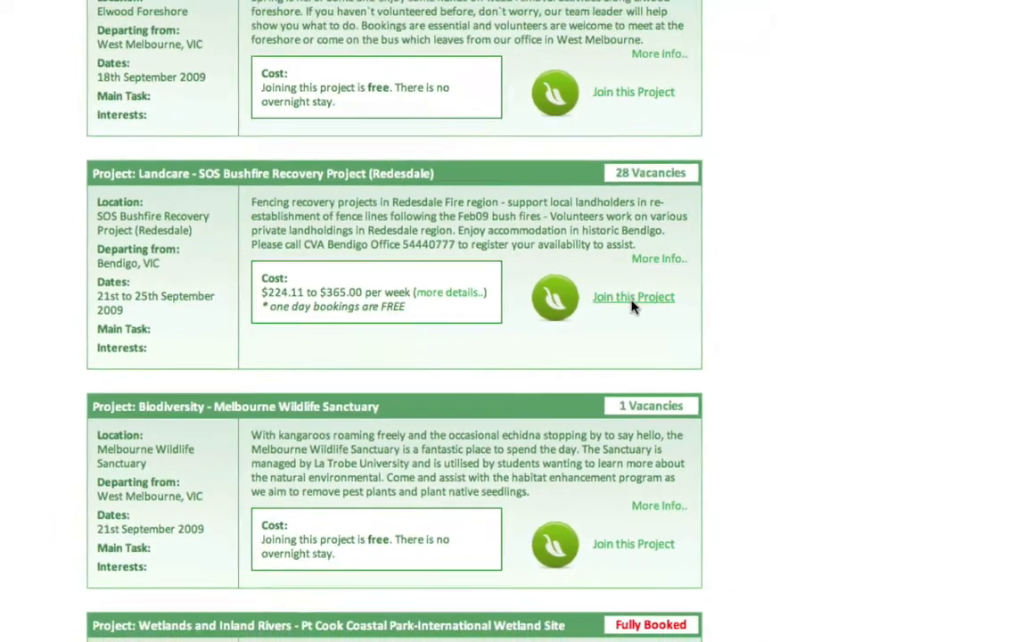
{"action": "left_click", "coordinate": [852, 254]}
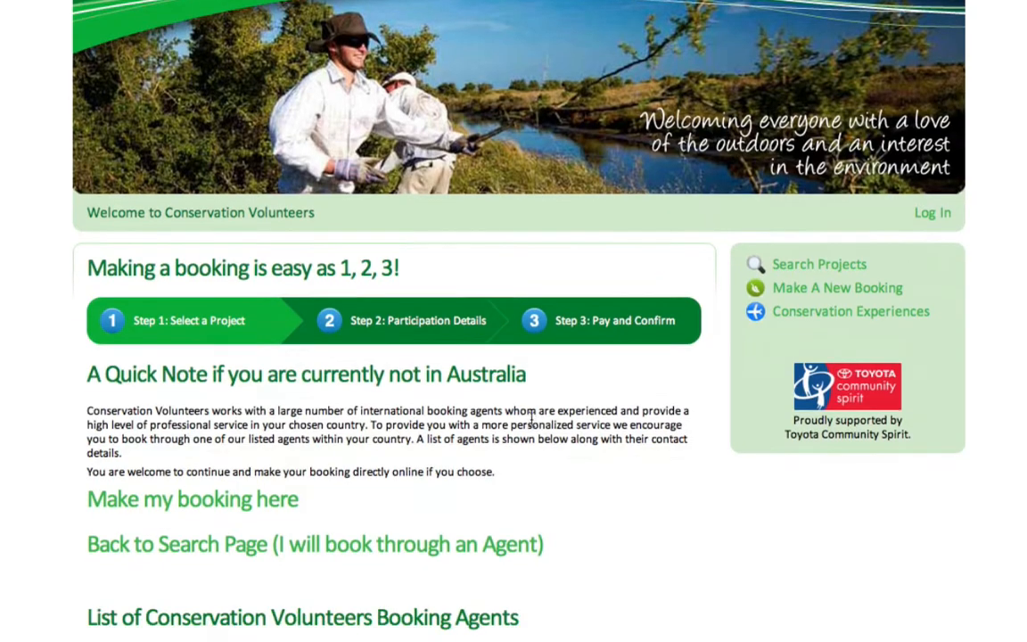
Choose 'Make my booking here' to book the Redesdale project directly online
{"action": "scroll", "coordinate": [533, 421], "scroll_direction": "down", "scroll_amount": 1}
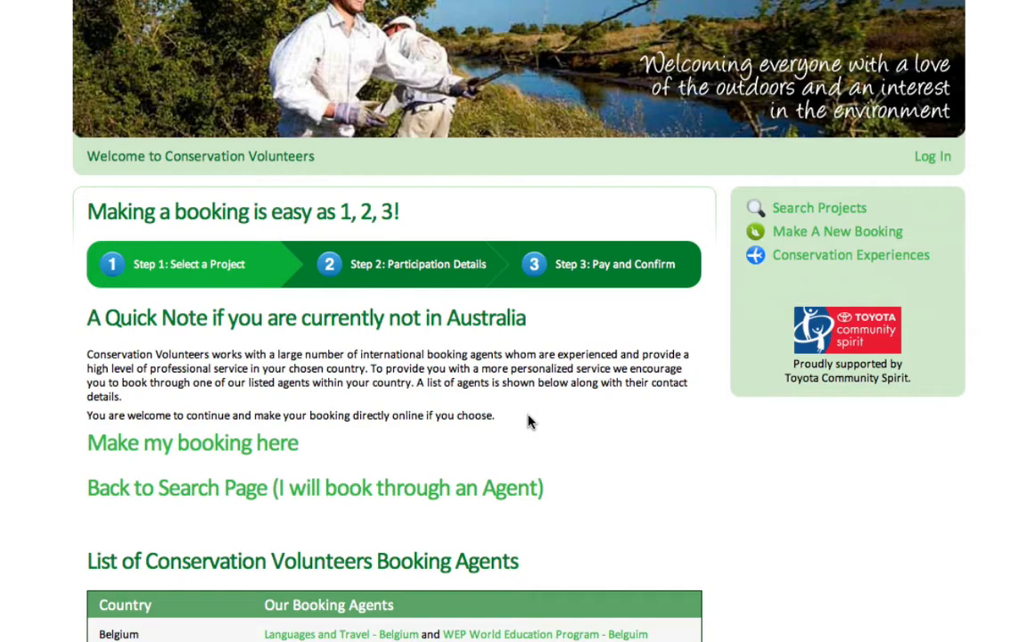
{"action": "left_click", "coordinate": [269, 446]}
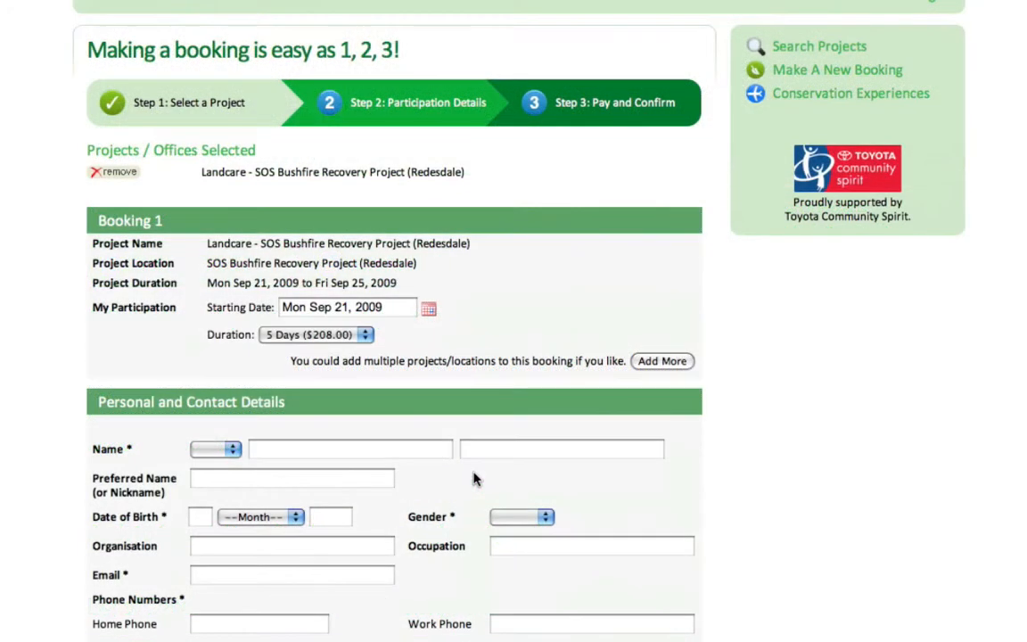
Enter the volunteer's first name, accept autofill, and set title Mr and gender Male
{"action": "left_click", "coordinate": [327, 451]}
{"action": "type", "text": "Ben"}
{"action": "key", "text": "Tab"}
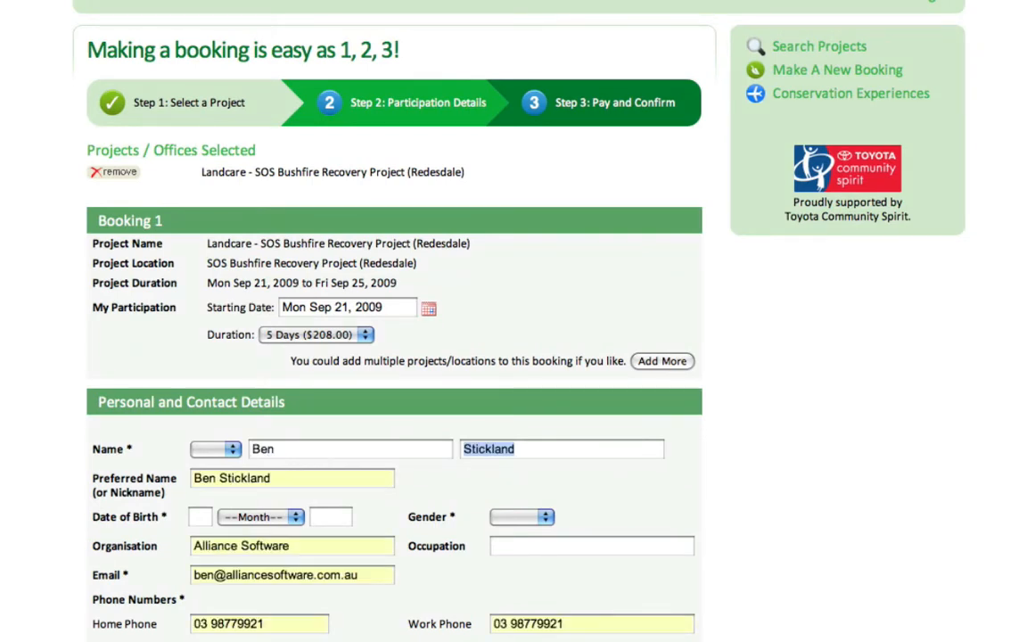
{"action": "left_click", "coordinate": [215, 449]}
{"action": "left_click", "coordinate": [211, 463]}
{"action": "left_click", "coordinate": [521, 516]}
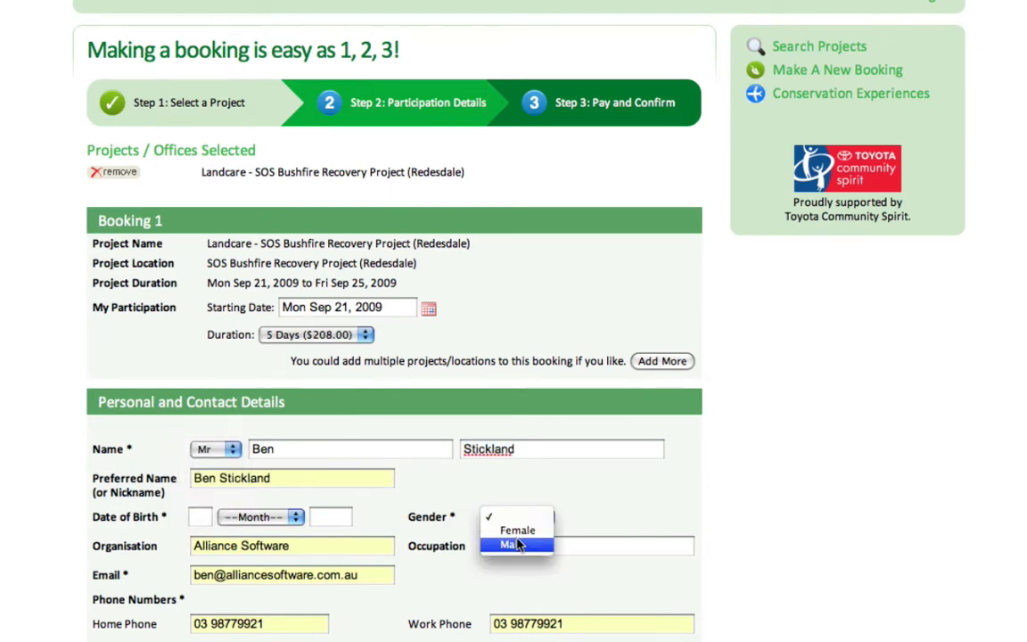
{"action": "left_click", "coordinate": [517, 543]}
Set the nearest CVA office to Melbourne and how they heard to Website
{"action": "scroll", "coordinate": [472, 548], "scroll_direction": "down", "scroll_amount": 5}
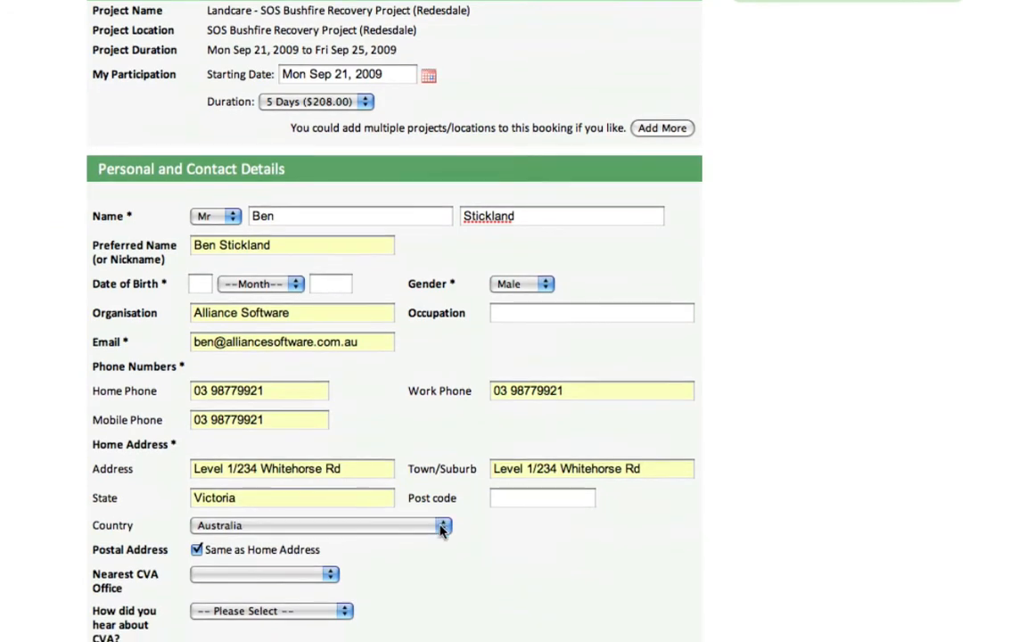
{"action": "scroll", "coordinate": [336, 466], "scroll_direction": "down", "scroll_amount": 4}
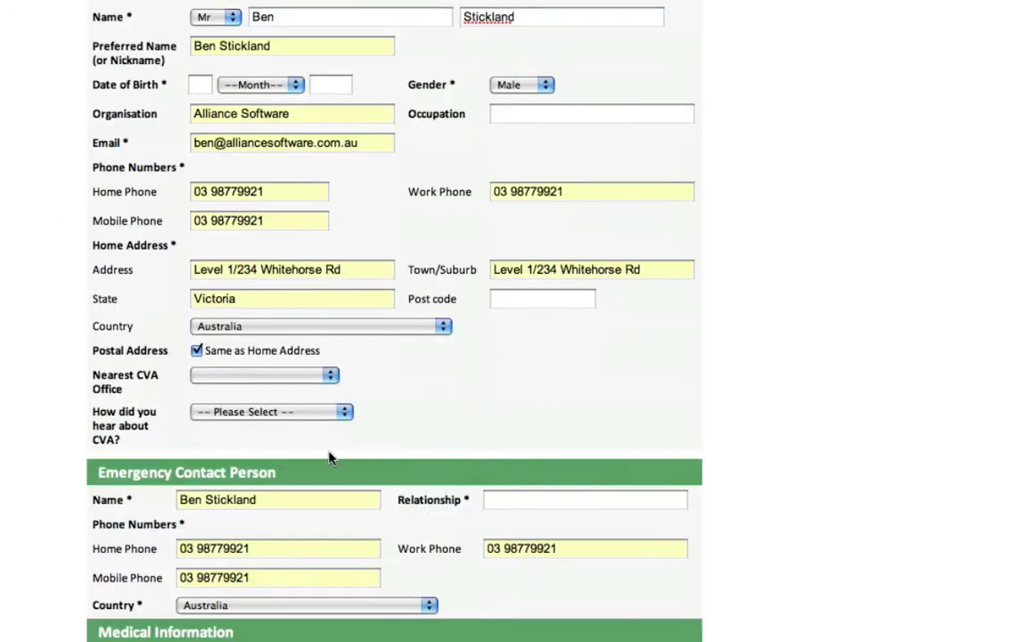
{"action": "left_click", "coordinate": [300, 376]}
{"action": "scroll", "coordinate": [300, 378], "scroll_direction": "down", "scroll_amount": 1}
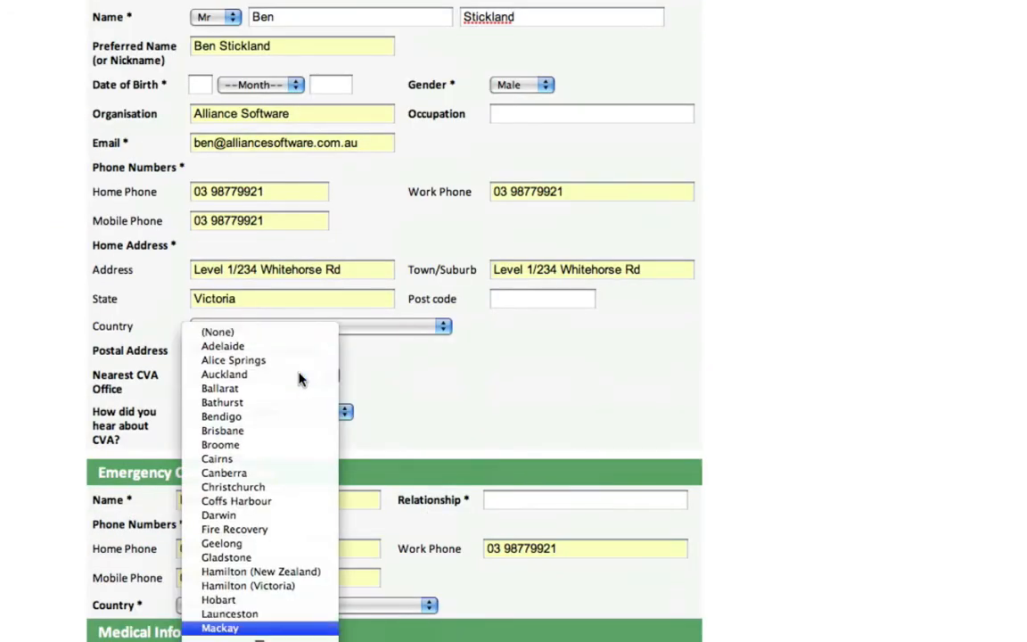
{"action": "scroll", "coordinate": [284, 563], "scroll_direction": "down", "scroll_amount": 1}
{"action": "left_click", "coordinate": [269, 600]}
{"action": "left_click", "coordinate": [304, 412]}
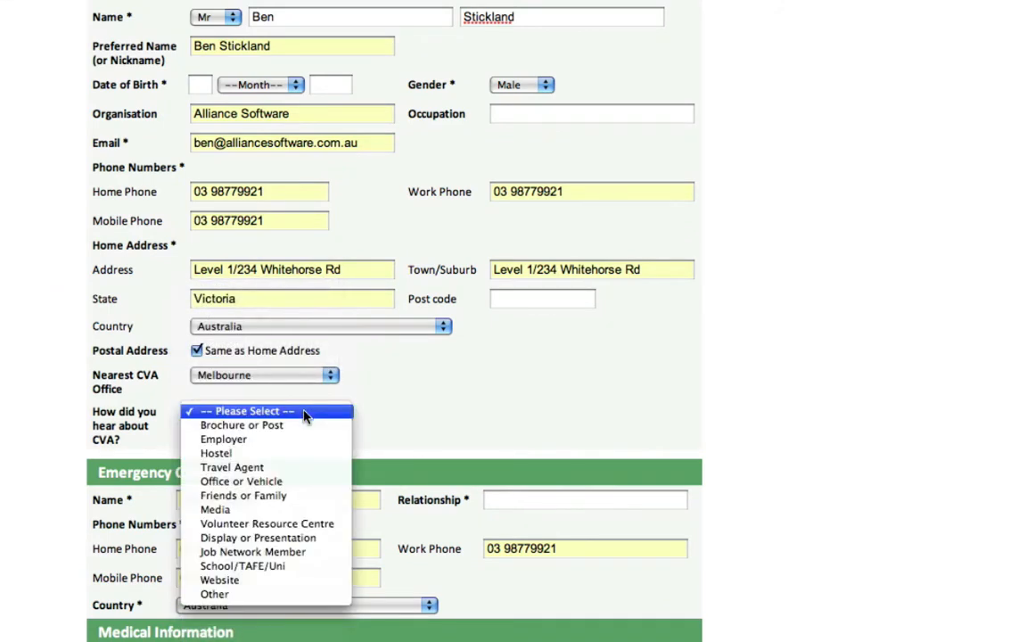
{"action": "left_click", "coordinate": [258, 580]}
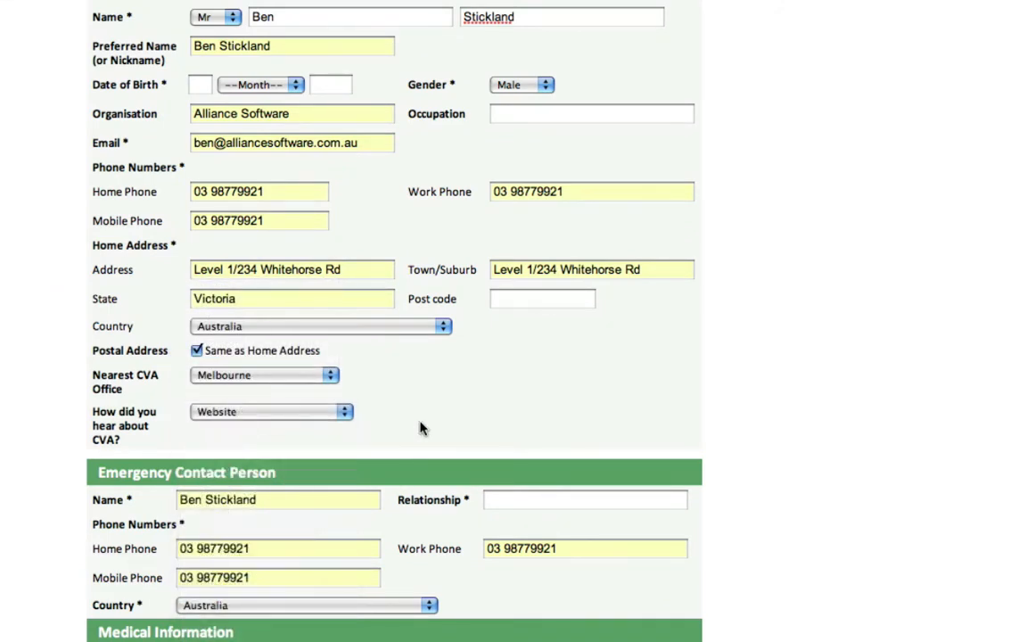
Fill in the emergency contact: relationship Wife, the contact's name, home and work phone numbers
{"action": "scroll", "coordinate": [423, 429], "scroll_direction": "down", "scroll_amount": 2}
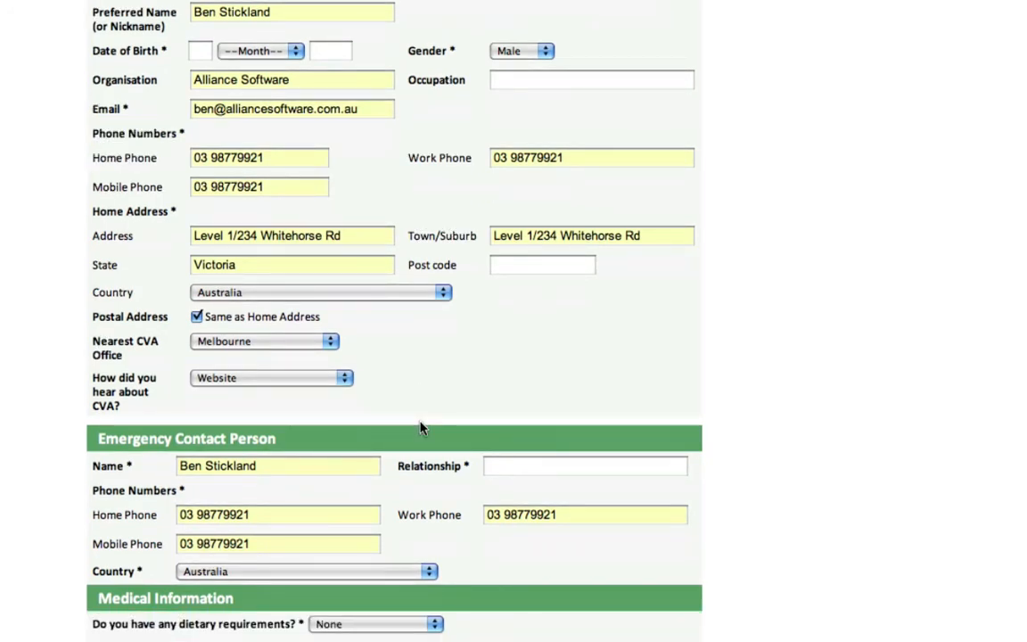
{"action": "scroll", "coordinate": [422, 429], "scroll_direction": "down", "scroll_amount": 1}
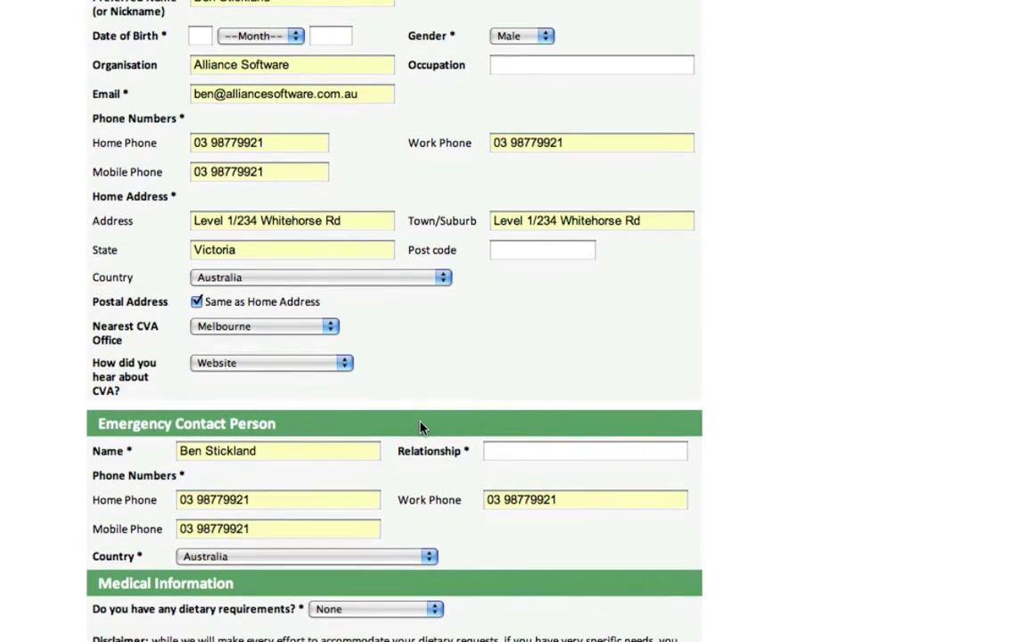
{"action": "scroll", "coordinate": [423, 428], "scroll_direction": "down", "scroll_amount": 2}
{"action": "left_click", "coordinate": [530, 412]}
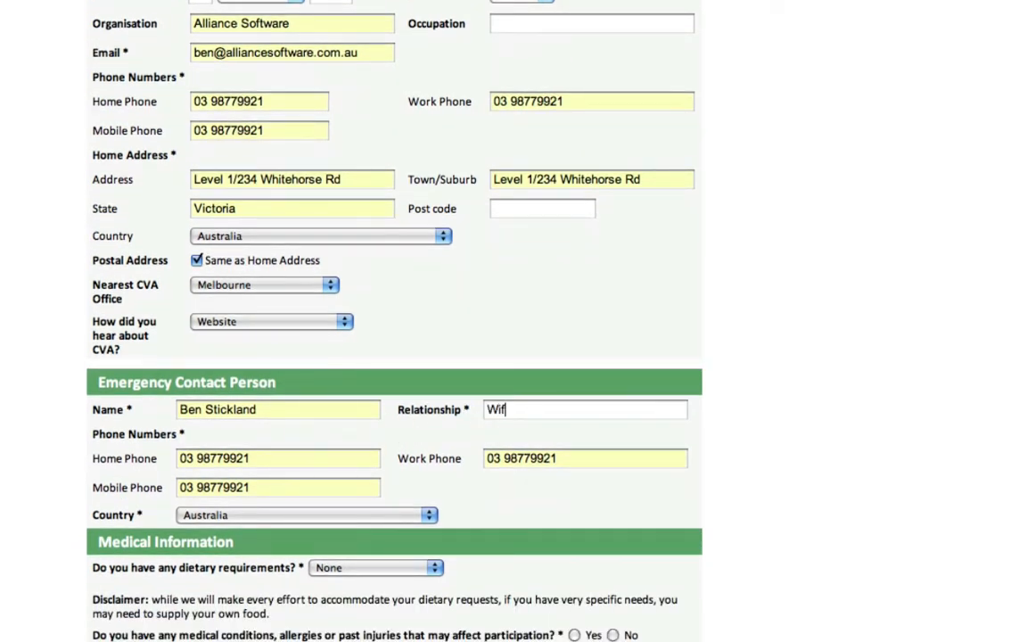
{"action": "key", "text": "shift+Tab"}
{"action": "key", "text": "Tab"}
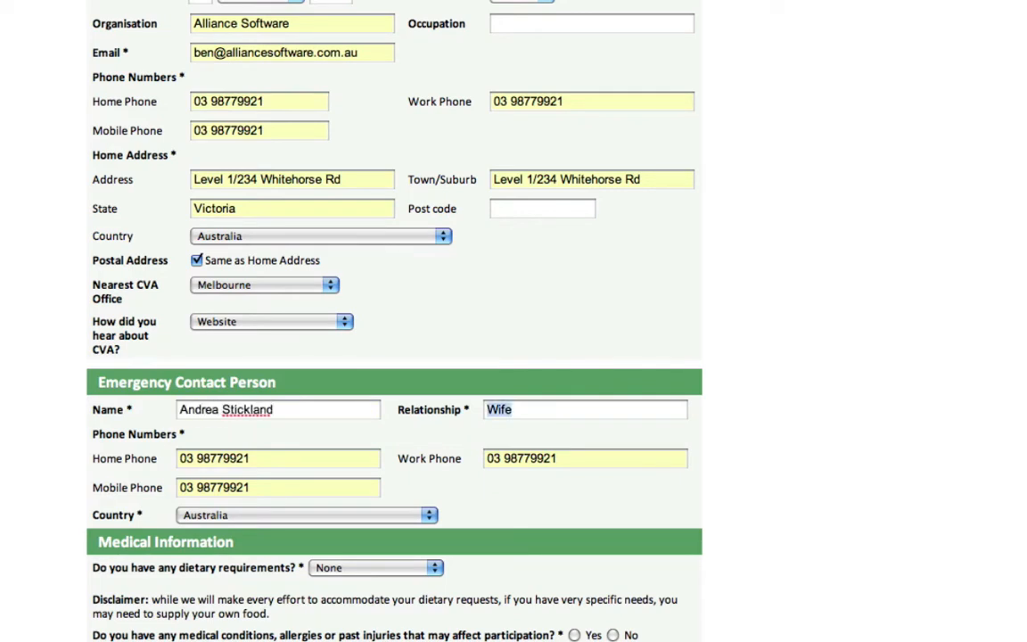
{"action": "key", "text": "Tab"}
{"action": "key", "text": "Tab"}
{"action": "key", "text": "Tab"}
Answer No to medical conditions, accept the Conditions of Participation and continue to payment
{"action": "scroll", "coordinate": [495, 462], "scroll_direction": "down", "scroll_amount": 3}
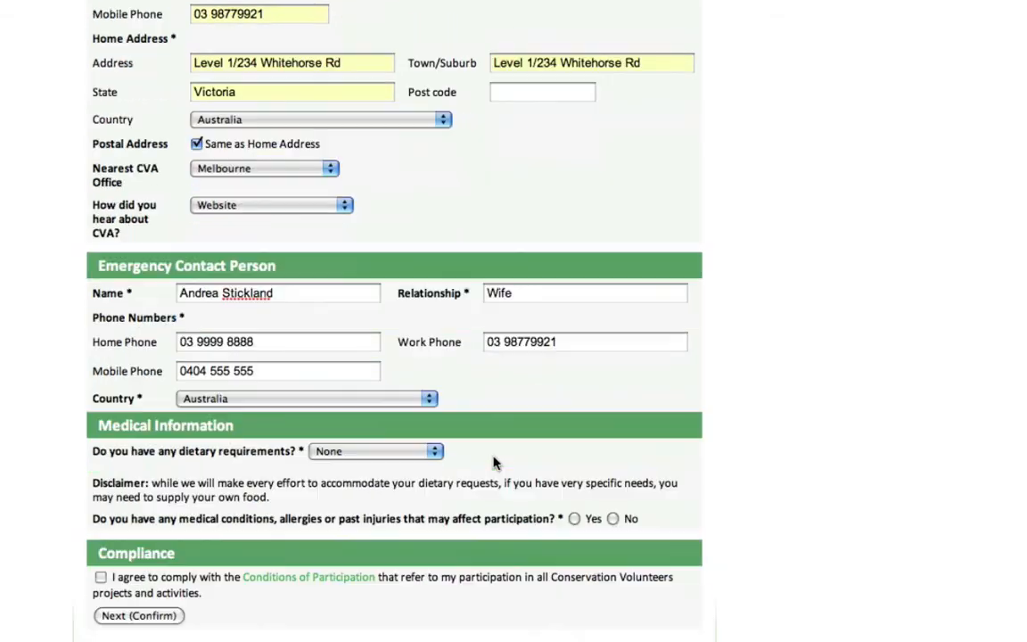
{"action": "scroll", "coordinate": [493, 464], "scroll_direction": "down", "scroll_amount": 1}
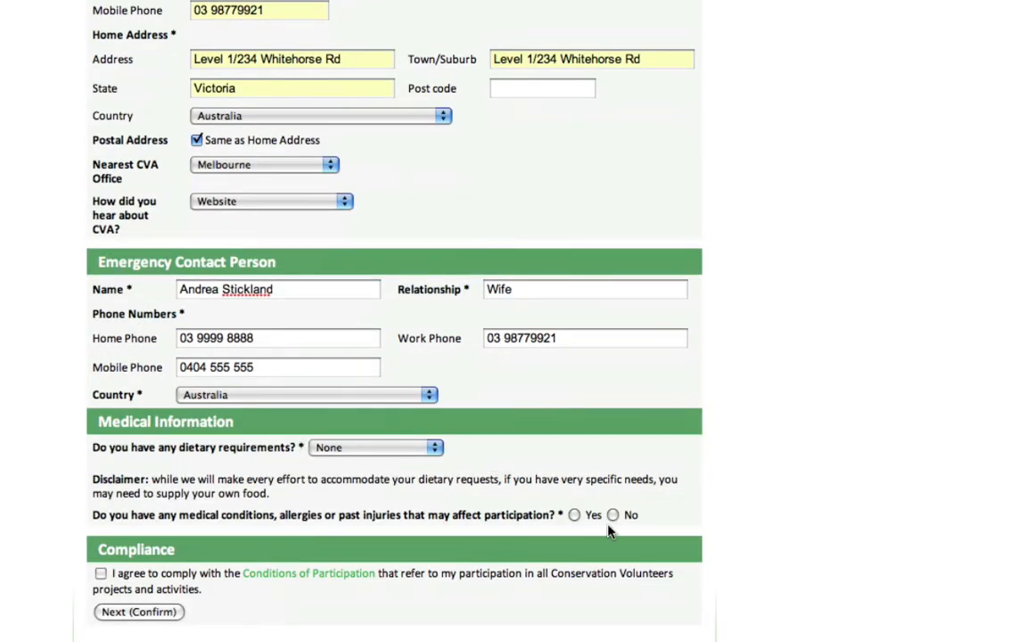
{"action": "left_click", "coordinate": [575, 515]}
{"action": "scroll", "coordinate": [571, 520], "scroll_direction": "down", "scroll_amount": 3}
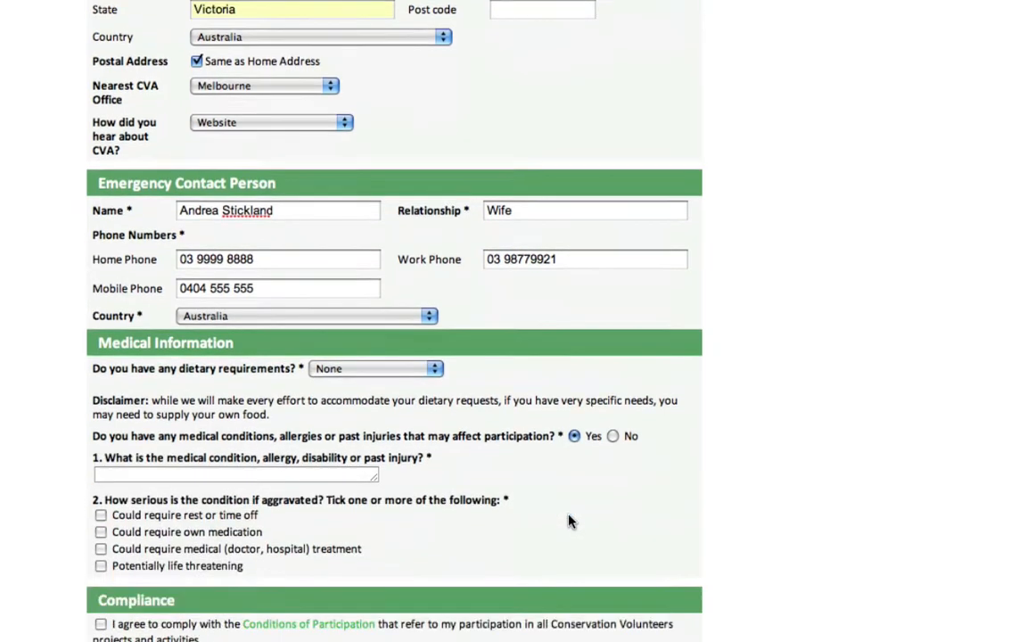
{"action": "left_click", "coordinate": [614, 395]}
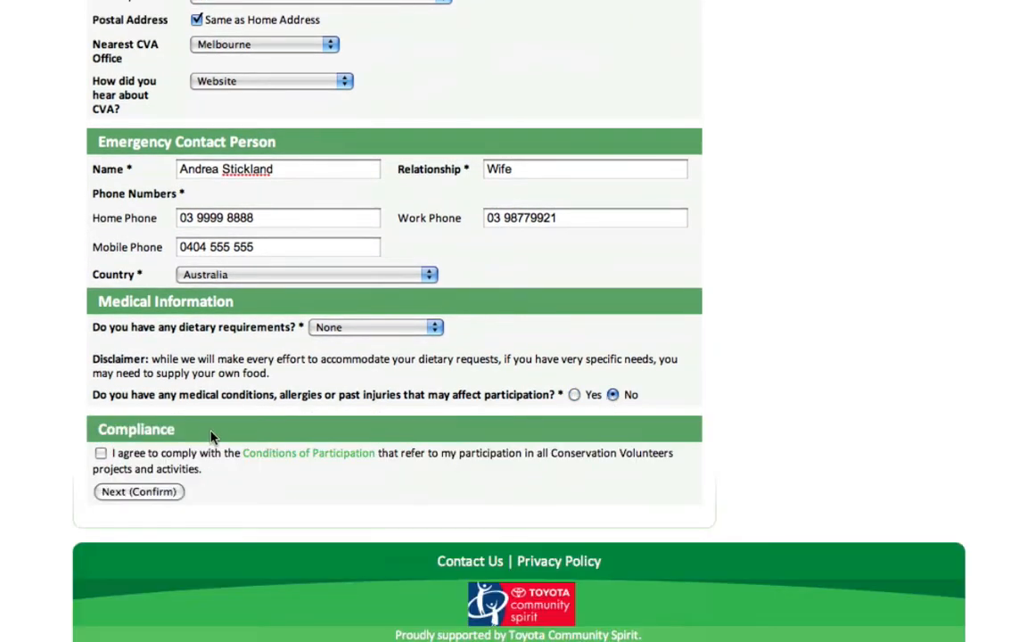
{"action": "left_click", "coordinate": [101, 454]}
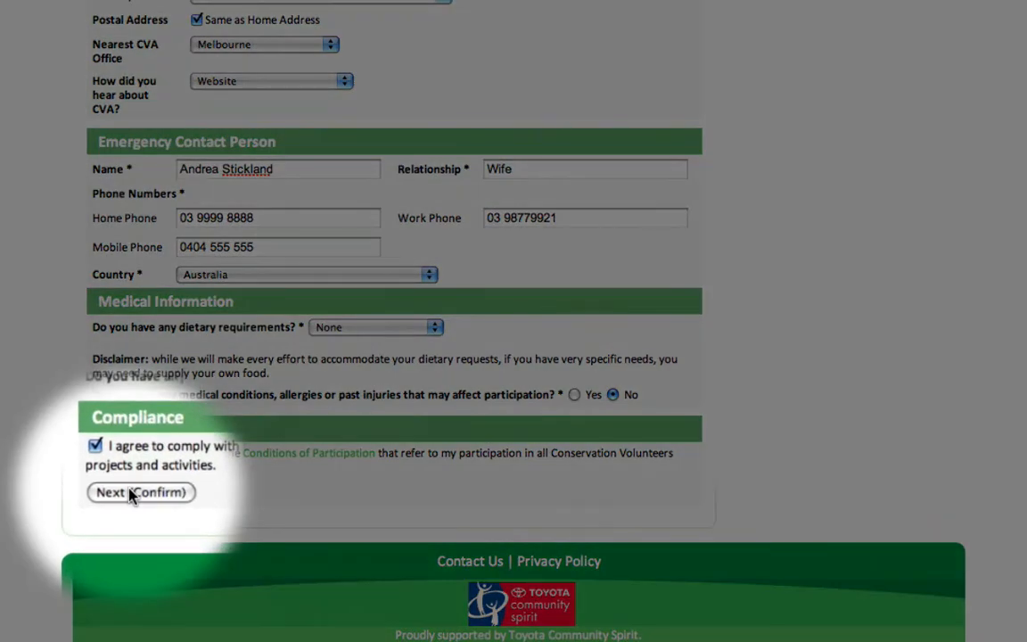
{"action": "left_click", "coordinate": [141, 492]}
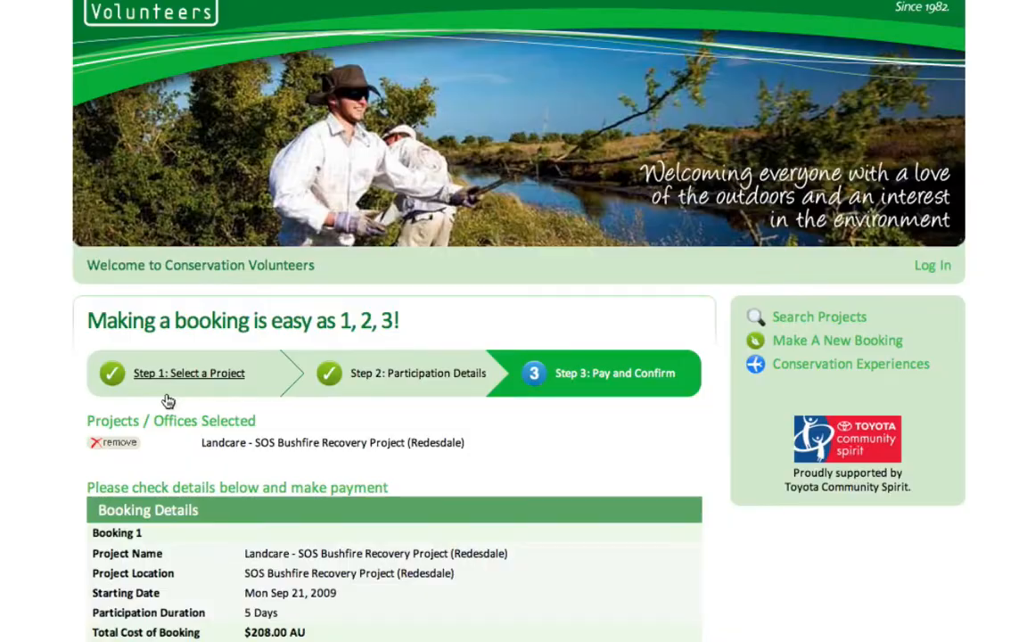
Set quantity 1 for the drink bottle, wide brimmed sunhat and work gloves
{"action": "scroll", "coordinate": [167, 397], "scroll_direction": "down", "scroll_amount": 5}
{"action": "scroll", "coordinate": [167, 397], "scroll_direction": "down", "scroll_amount": 2}
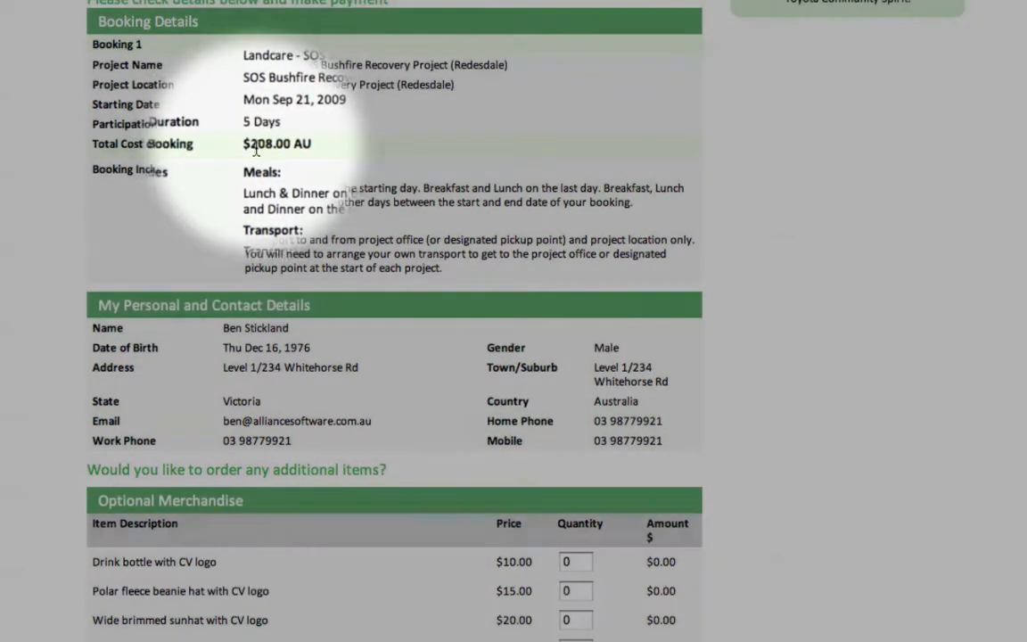
{"action": "scroll", "coordinate": [258, 406], "scroll_direction": "down", "scroll_amount": 3}
{"action": "scroll", "coordinate": [258, 406], "scroll_direction": "down", "scroll_amount": 2}
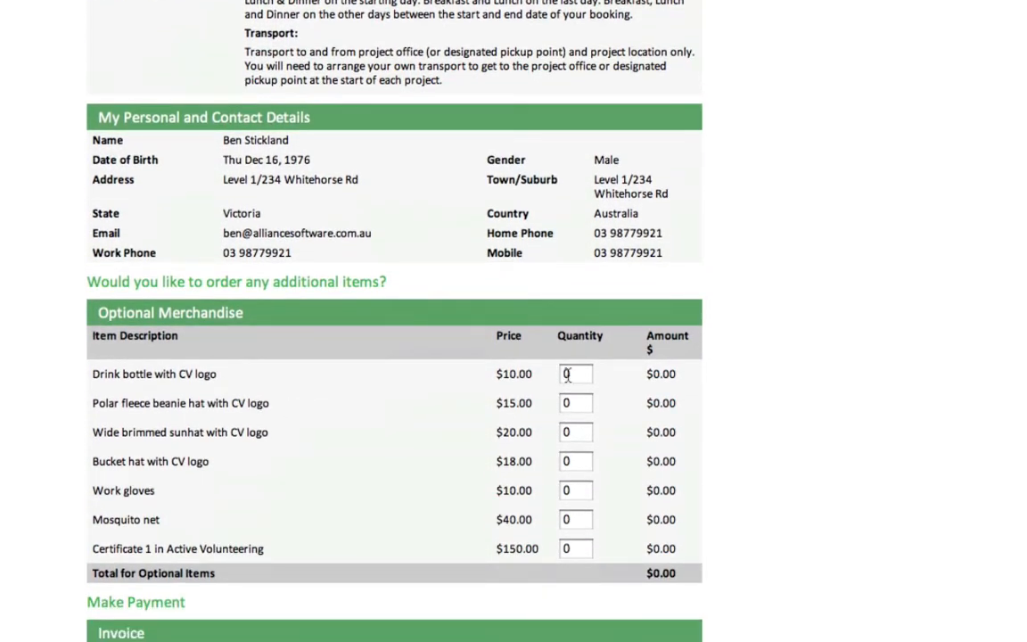
{"action": "left_click_drag", "start_coordinate": [572, 374], "coordinate": [558, 374]}
{"action": "type", "text": "1"}
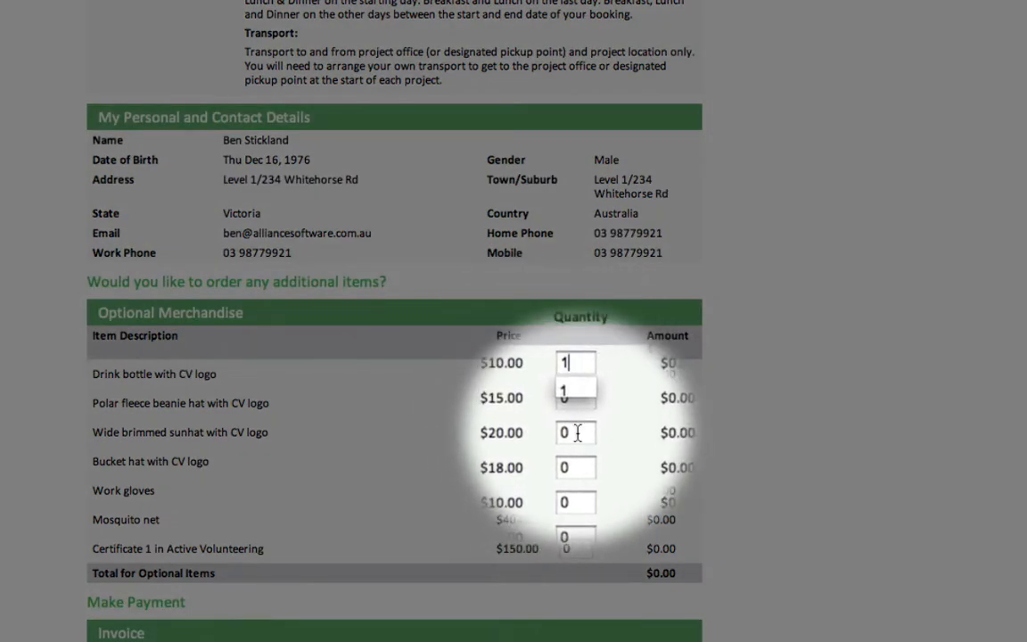
{"action": "left_click_drag", "start_coordinate": [572, 434], "coordinate": [547, 436]}
{"action": "type", "text": "1"}
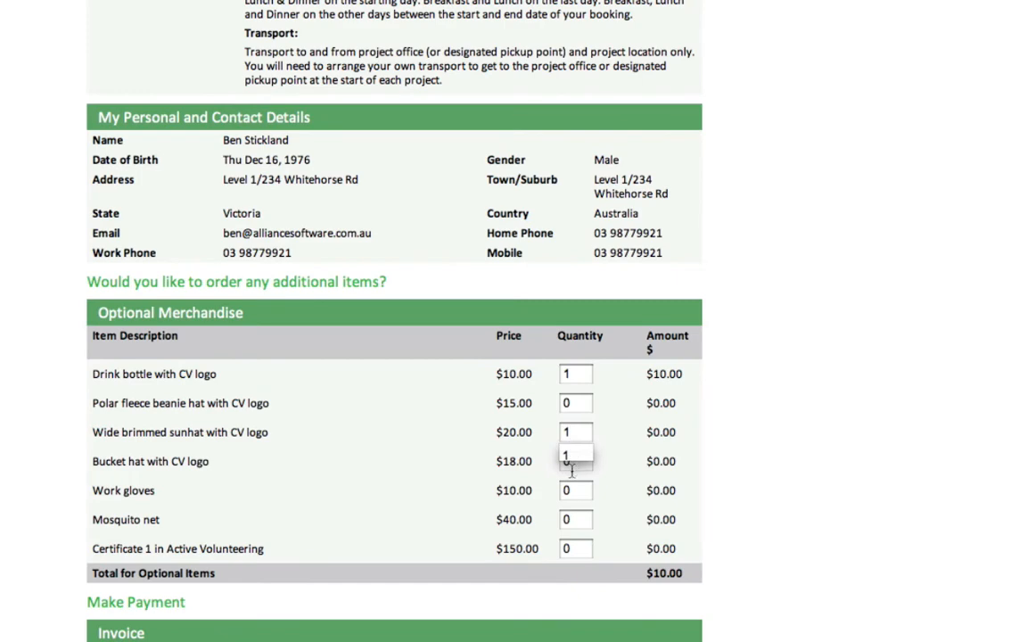
{"action": "left_click", "coordinate": [419, 475]}
{"action": "left_click", "coordinate": [580, 490]}
{"action": "type", "text": "1"}
{"action": "scroll", "coordinate": [186, 427], "scroll_direction": "down", "scroll_amount": 1}
{"action": "scroll", "coordinate": [185, 427], "scroll_direction": "down", "scroll_amount": 6}
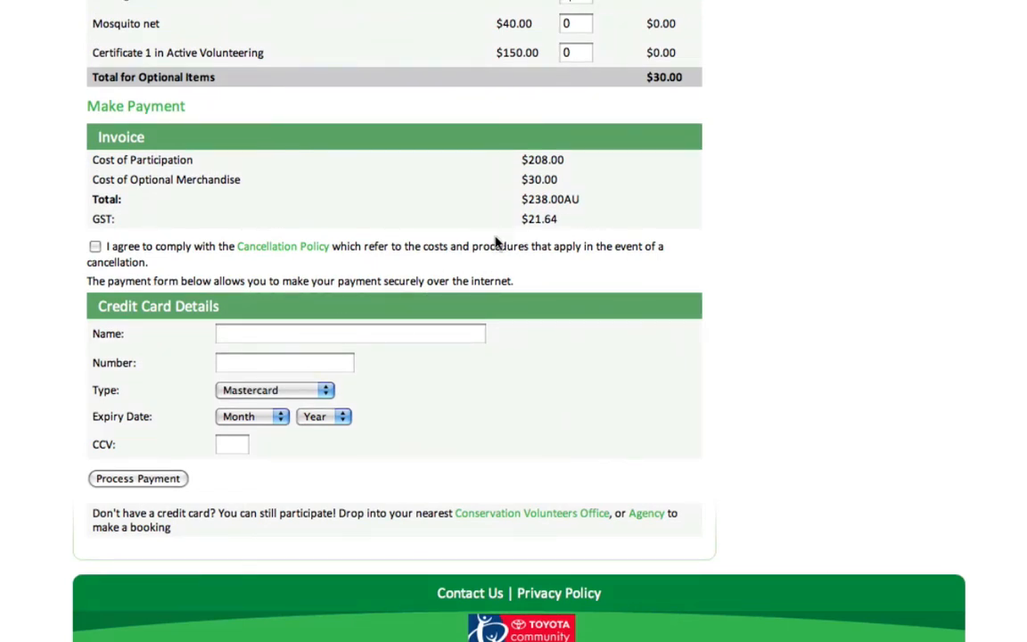
Enter the cardholder's card details and process the $248.00AU payment
{"action": "left_click", "coordinate": [268, 334]}
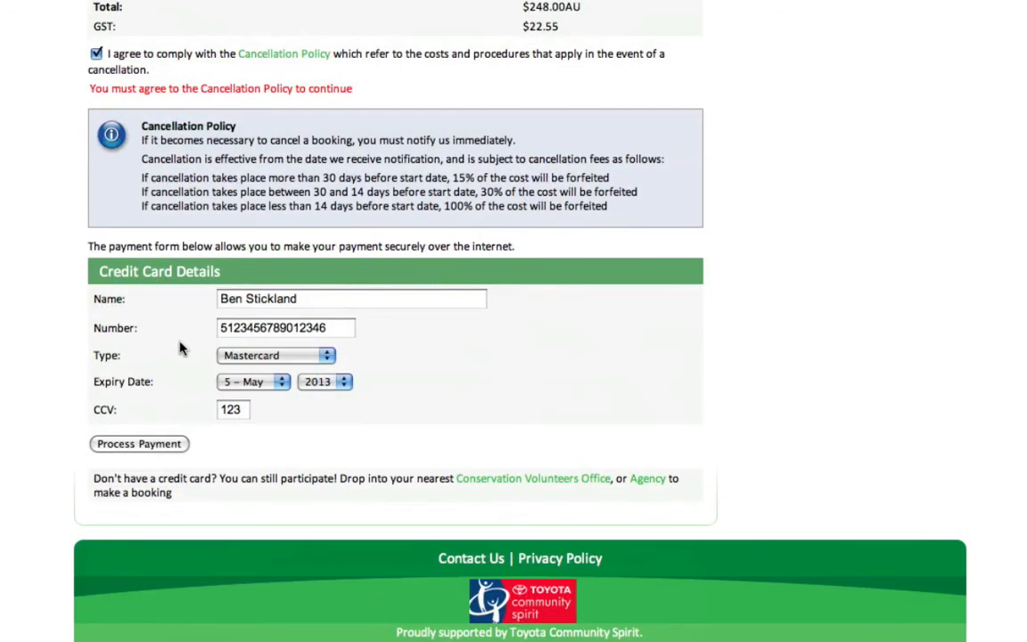
{"action": "scroll", "coordinate": [152, 229], "scroll_direction": "up", "scroll_amount": 1}
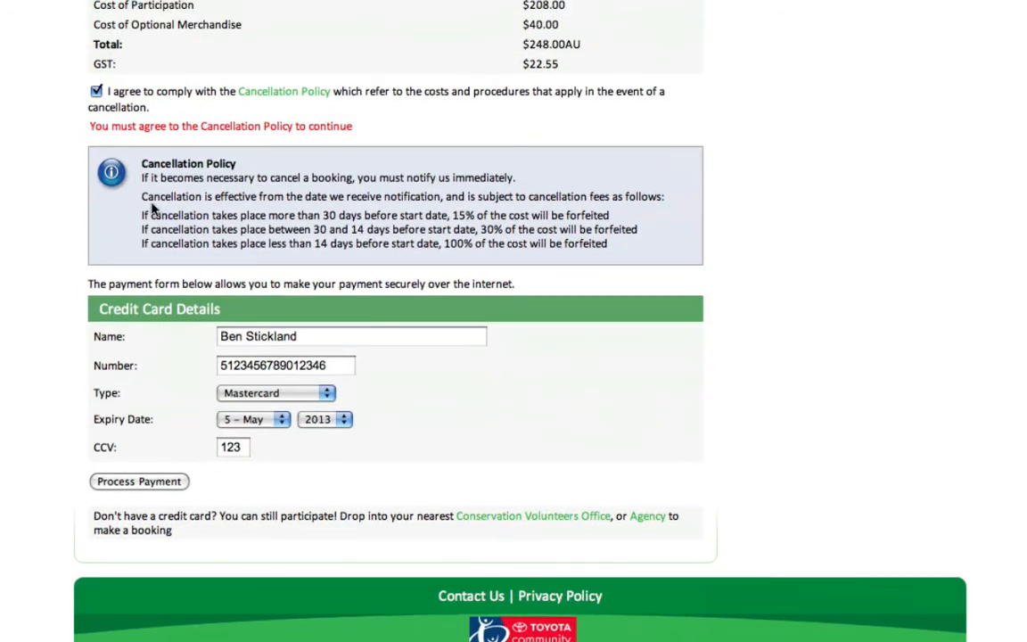
{"action": "scroll", "coordinate": [151, 208], "scroll_direction": "down", "scroll_amount": 1}
{"action": "left_click", "coordinate": [157, 445]}
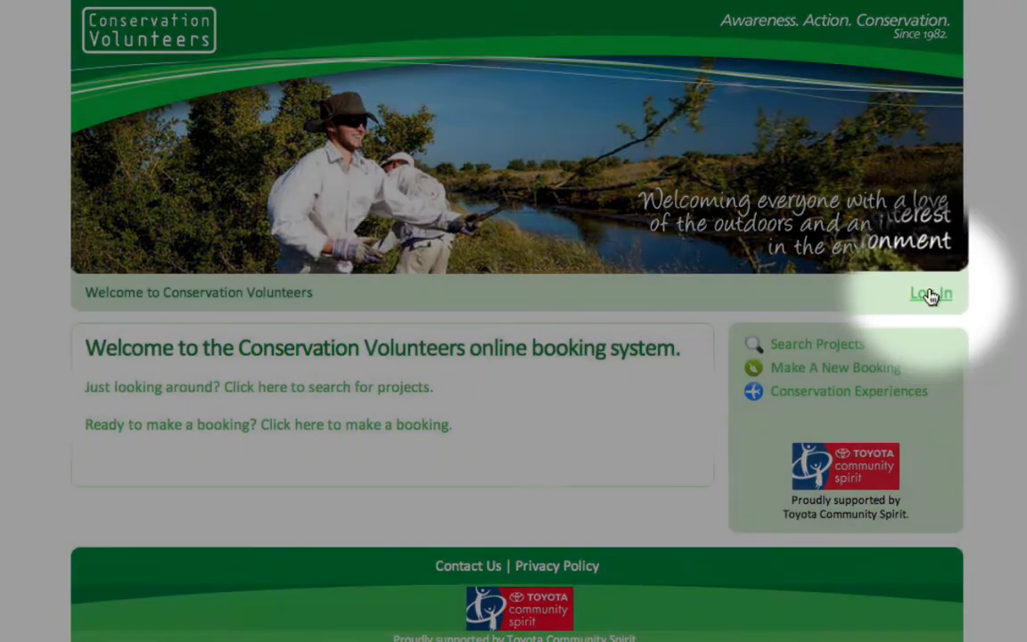
Log in with the volunteer's account e-mail address and password
{"action": "left_click", "coordinate": [930, 295]}
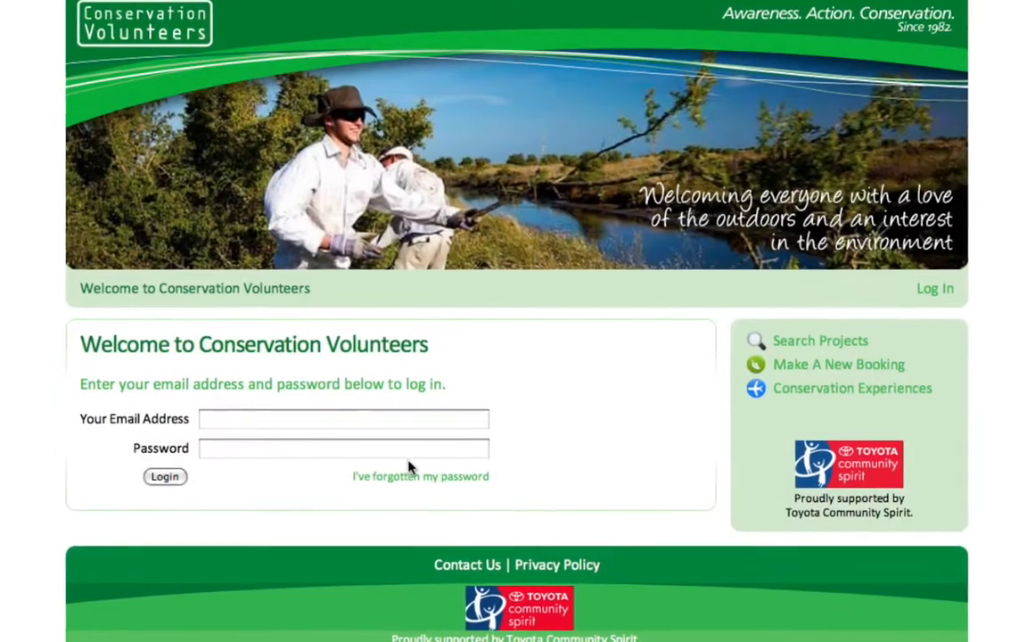
{"action": "left_click", "coordinate": [310, 427]}
{"action": "key", "text": "Tab"}
{"action": "type", "text": "••••••••"}
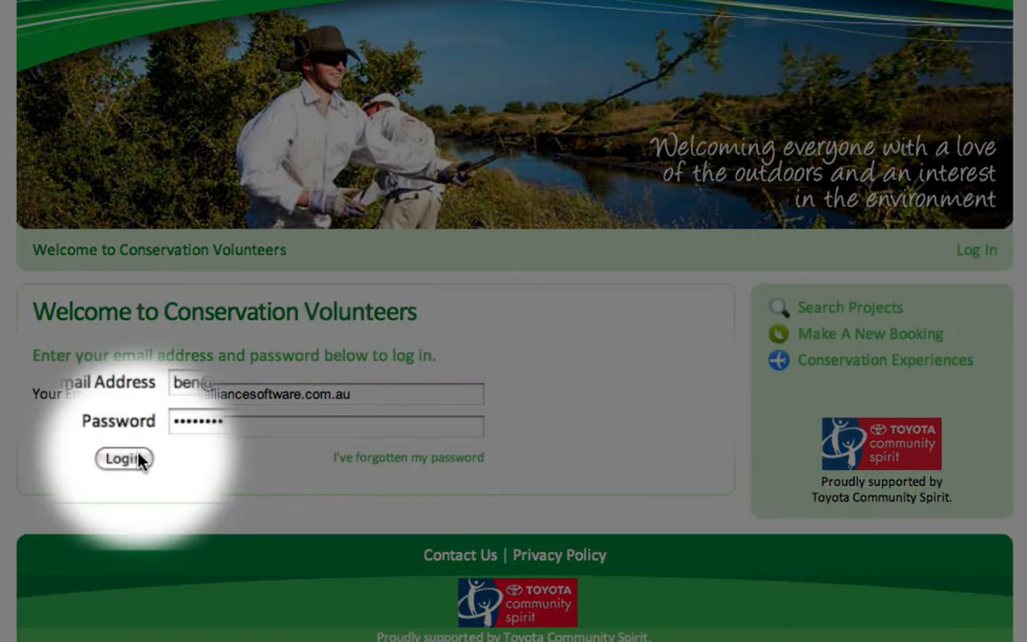
{"action": "left_click", "coordinate": [138, 458]}
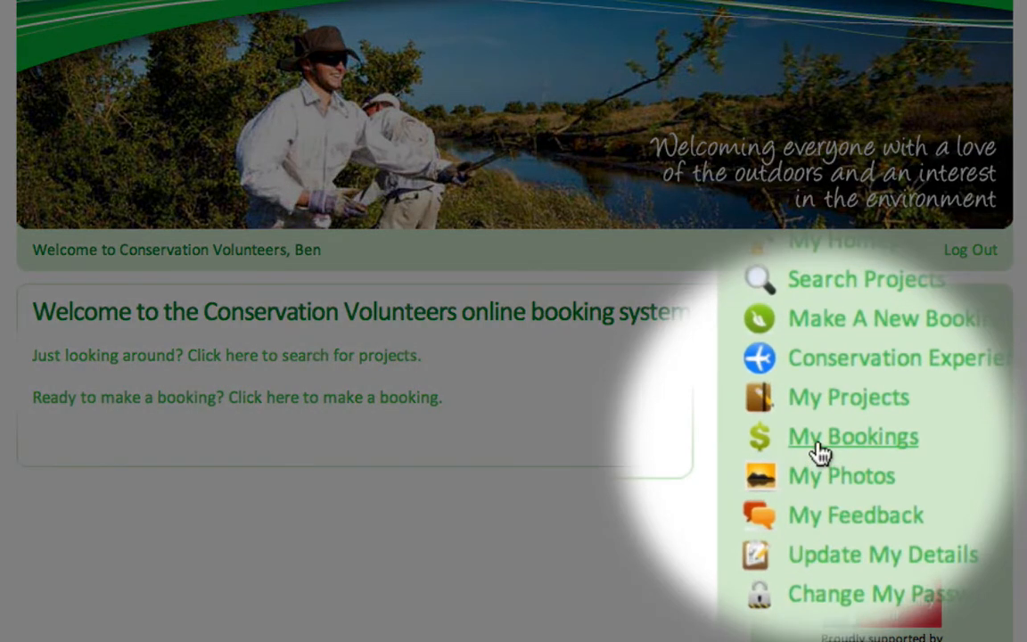
Open My Bookings, view the Redesdale booking's invoice and read its confirmation voucher
{"action": "left_click", "coordinate": [817, 445]}
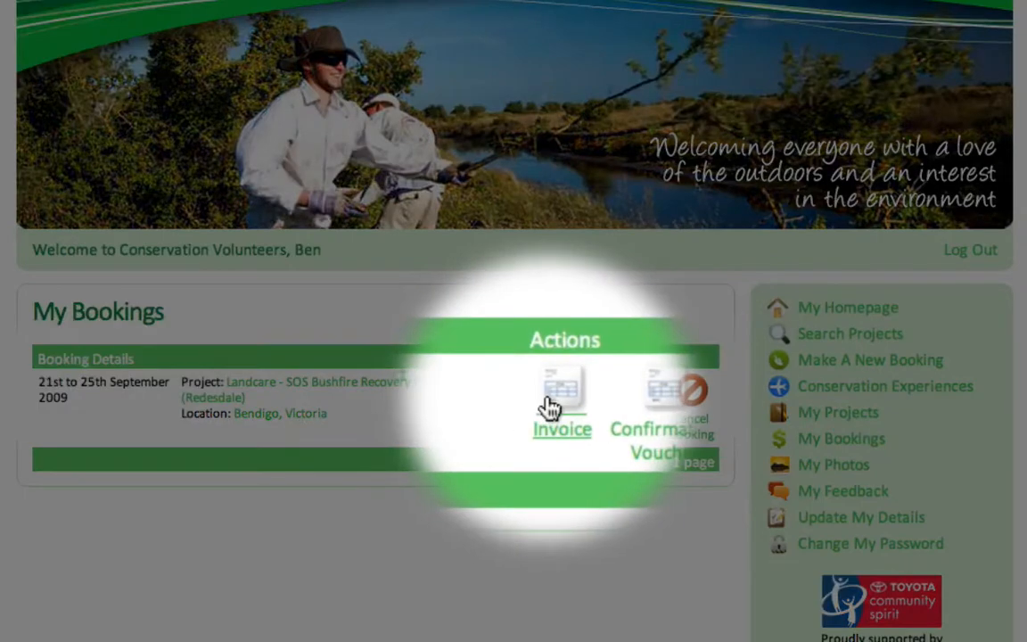
{"action": "left_click", "coordinate": [549, 403]}
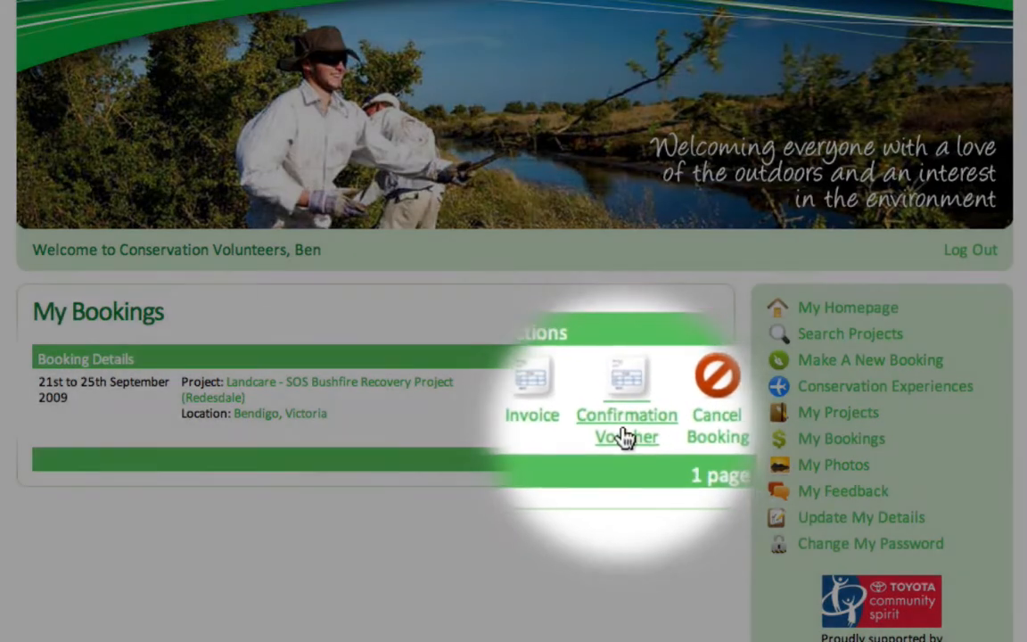
{"action": "left_click", "coordinate": [624, 436]}
{"action": "scroll", "coordinate": [505, 349], "scroll_direction": "down", "scroll_amount": 3}
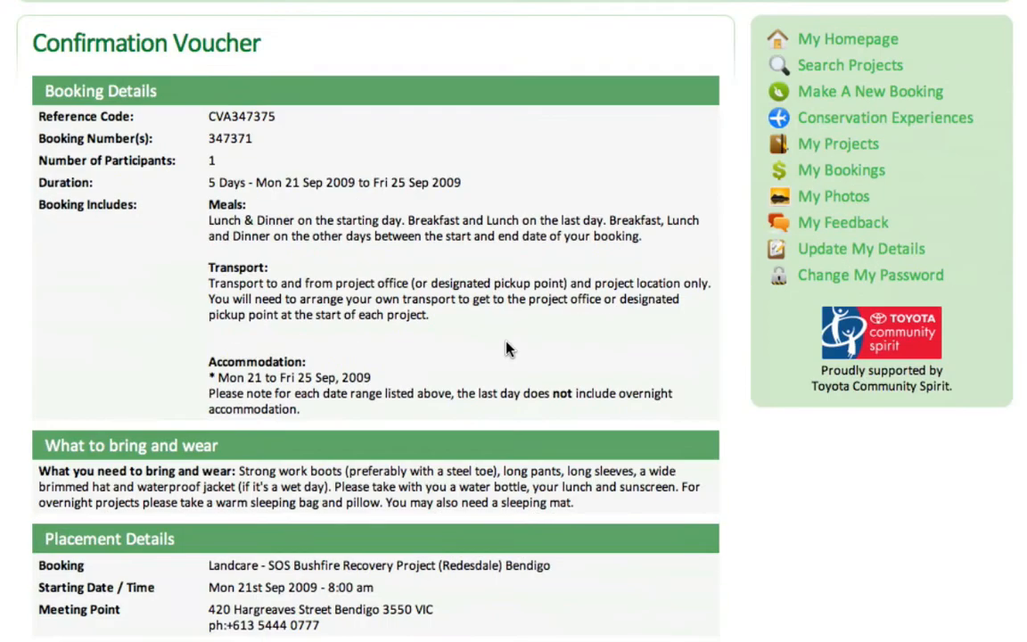
{"action": "scroll", "coordinate": [505, 351], "scroll_direction": "down", "scroll_amount": 1}
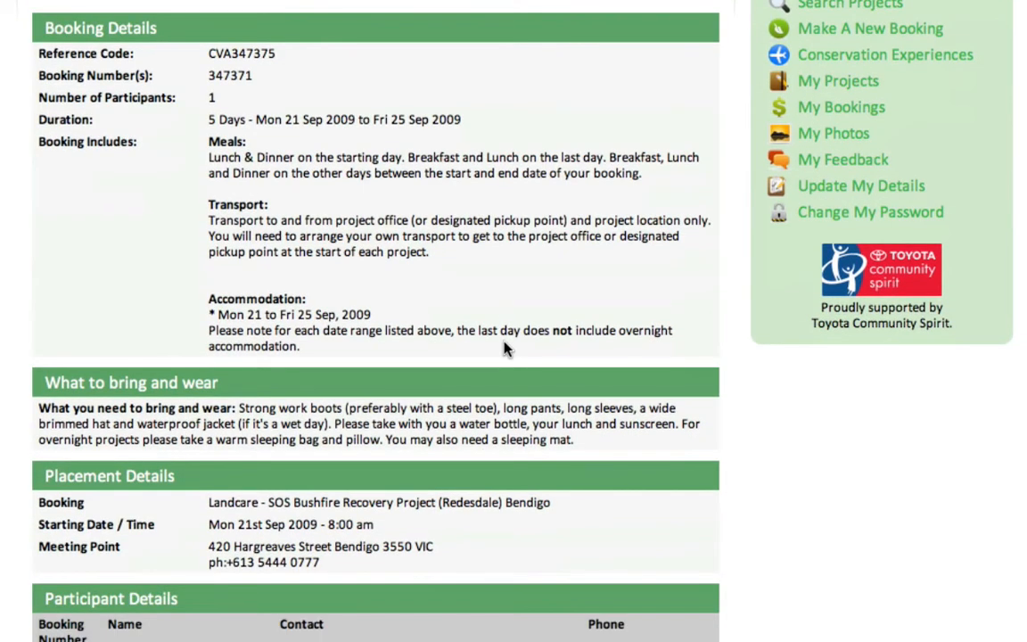
{"action": "scroll", "coordinate": [504, 348], "scroll_direction": "up", "scroll_amount": 2}
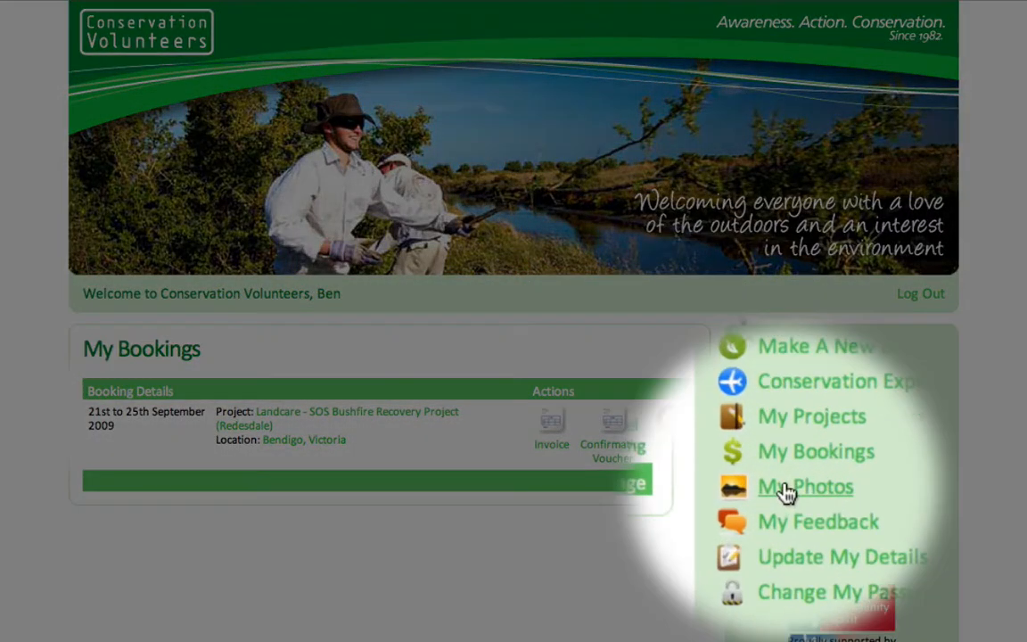
Open My Photos to see the group photo listed under the Redesdale project
{"action": "left_click", "coordinate": [786, 492]}
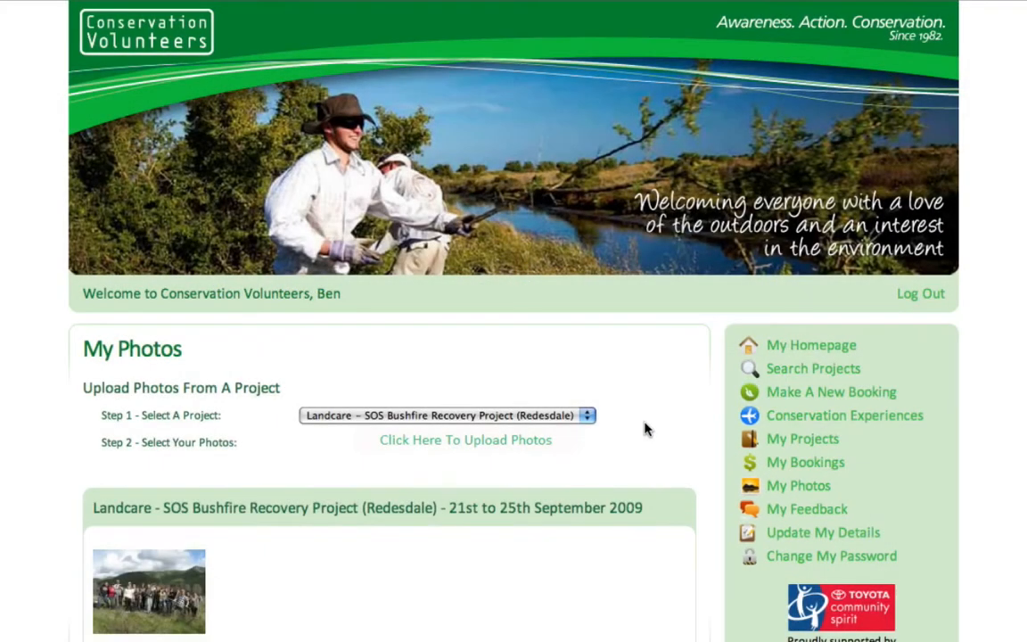
{"action": "scroll", "coordinate": [633, 427], "scroll_direction": "down", "scroll_amount": 2}
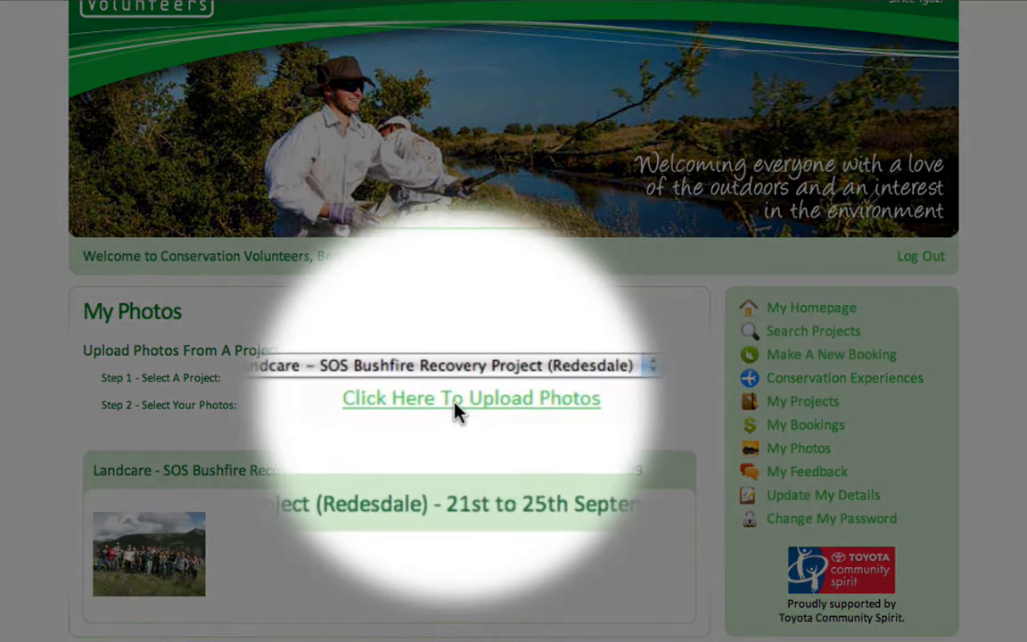
Upload bug.jpg as a photo for the Redesdale project
{"action": "left_click", "coordinate": [455, 405]}
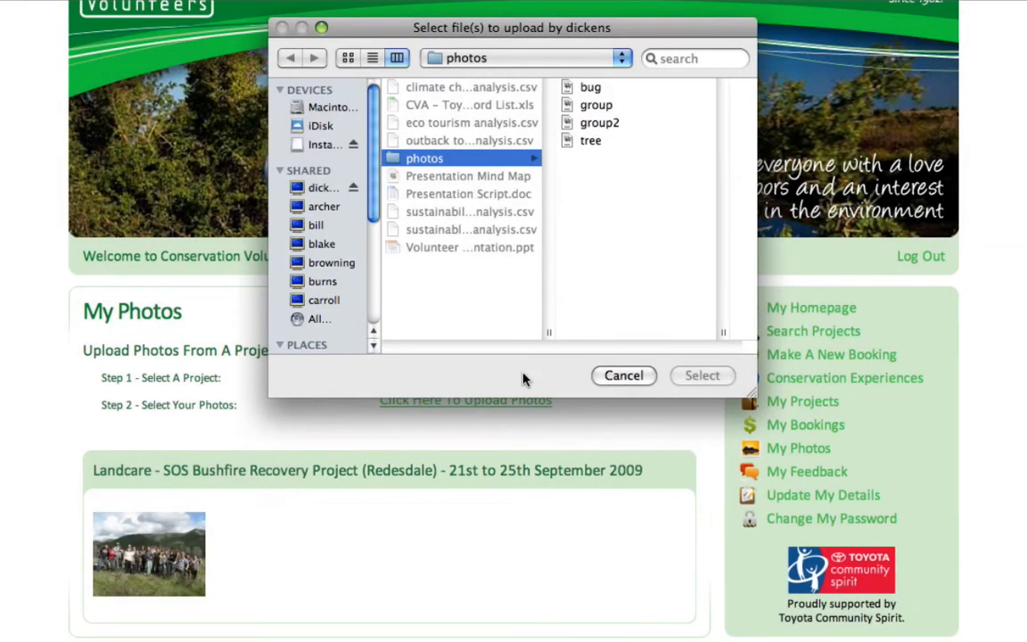
{"action": "left_click", "coordinate": [591, 89]}
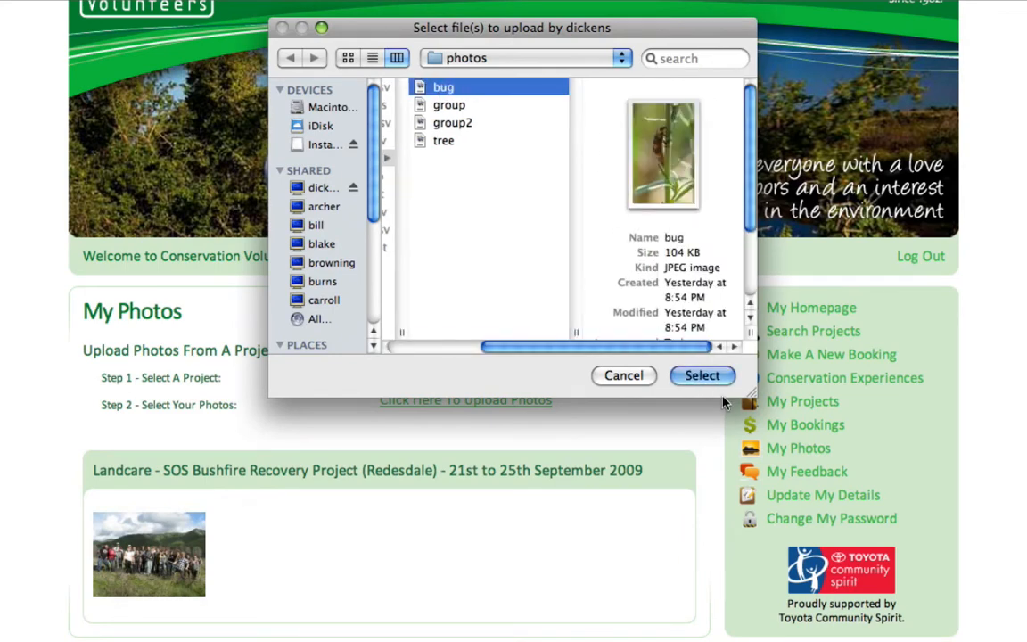
{"action": "left_click", "coordinate": [715, 381]}
Title the uploaded photo 'Bug on branch' and save it
{"action": "scroll", "coordinate": [624, 328], "scroll_direction": "down", "scroll_amount": 5}
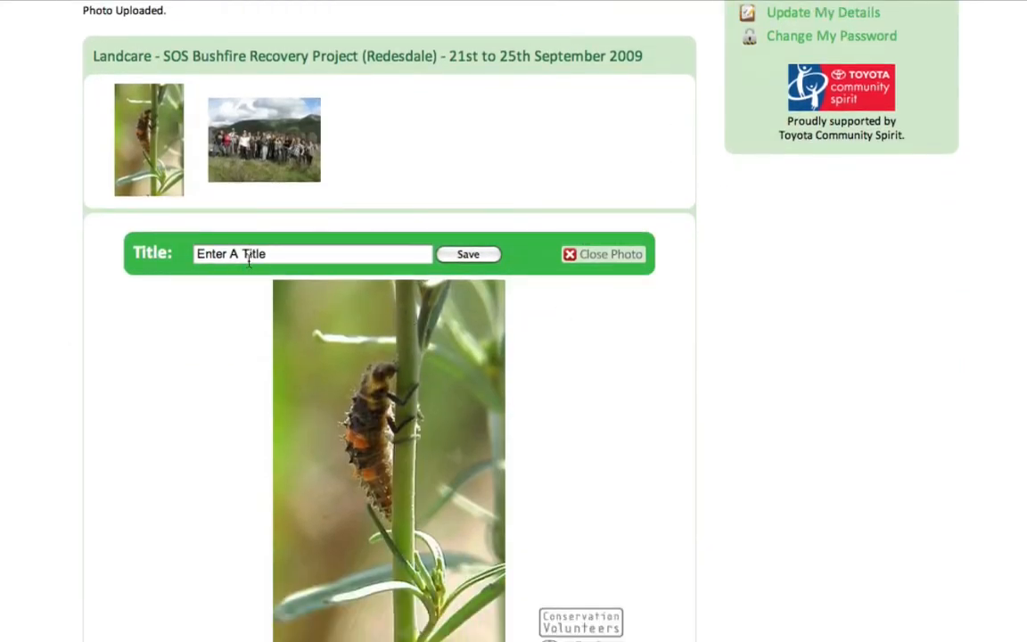
{"action": "left_click_drag", "start_coordinate": [270, 254], "coordinate": [179, 258]}
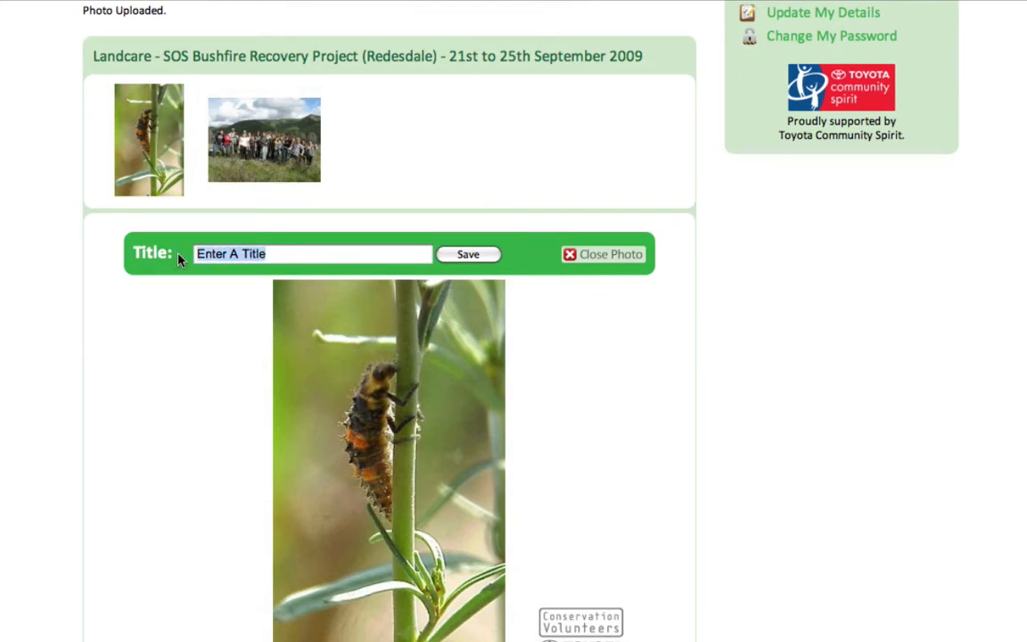
{"action": "type", "text": "Bug on branch"}
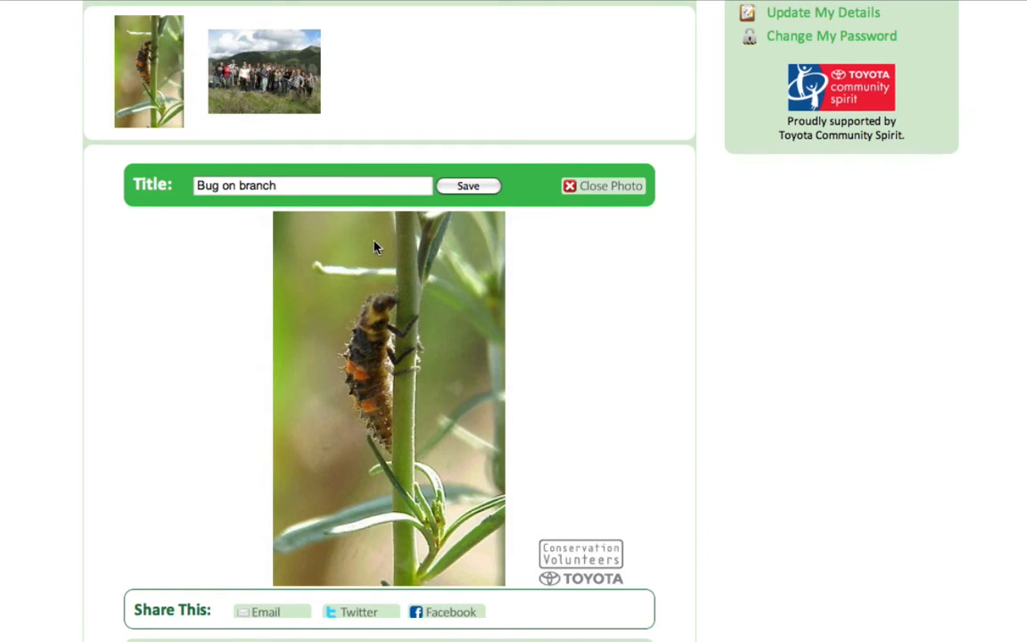
{"action": "left_click", "coordinate": [473, 187]}
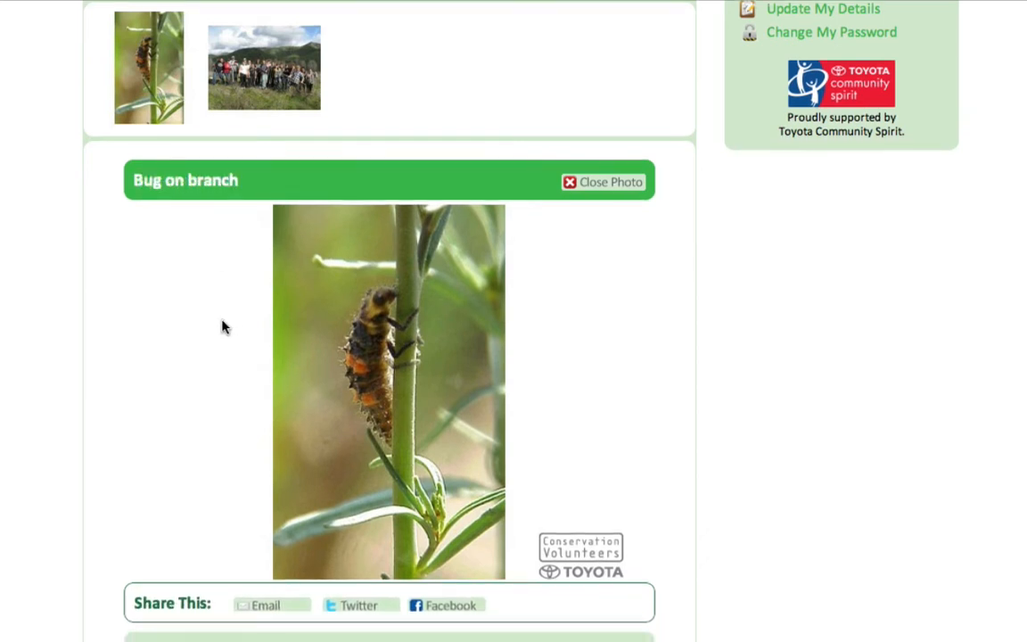
{"action": "scroll", "coordinate": [222, 325], "scroll_direction": "down", "scroll_amount": 2}
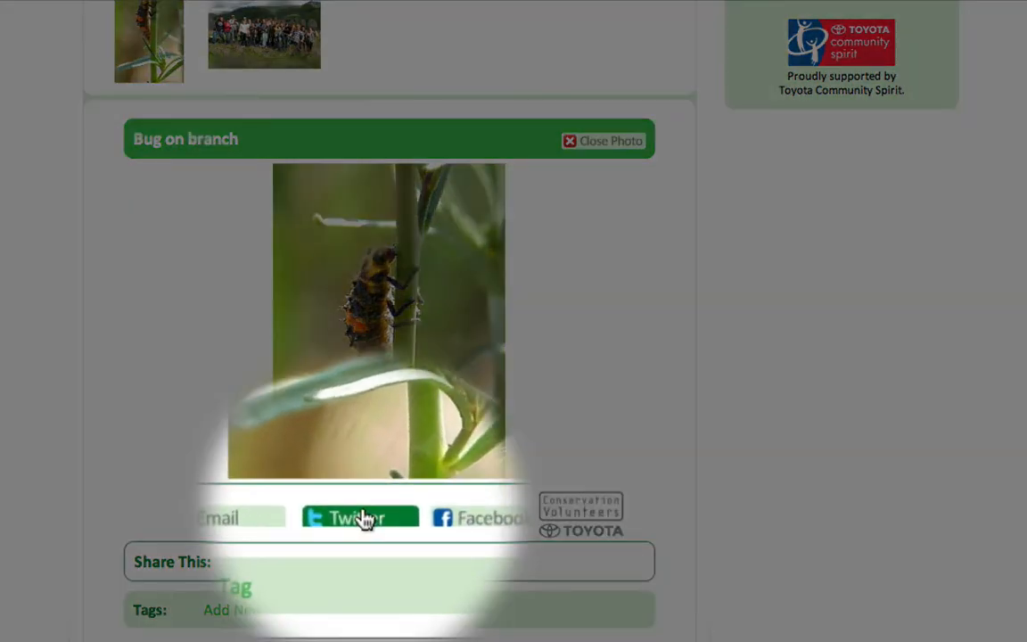
Share the Bug on branch photo to Twitter, then follow its short link to the photo page and browse it
{"action": "left_click", "coordinate": [361, 519]}
{"action": "scroll", "coordinate": [362, 561], "scroll_direction": "down", "scroll_amount": 3}
{"action": "left_click_drag", "start_coordinate": [415, 541], "coordinate": [133, 541]}
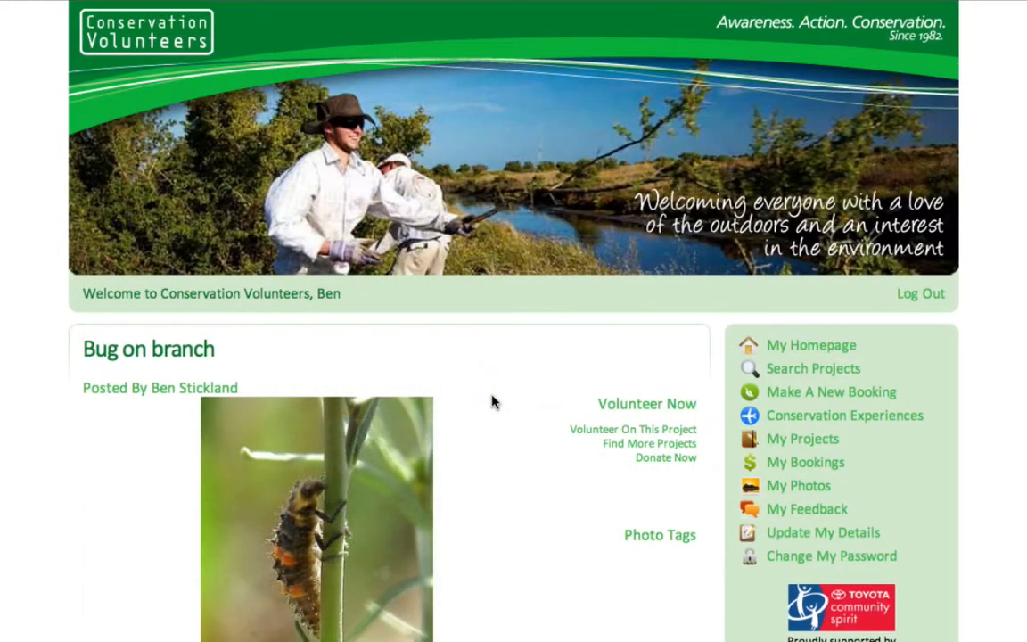
{"action": "scroll", "coordinate": [493, 401], "scroll_direction": "down", "scroll_amount": 2}
{"action": "scroll", "coordinate": [489, 395], "scroll_direction": "down", "scroll_amount": 5}
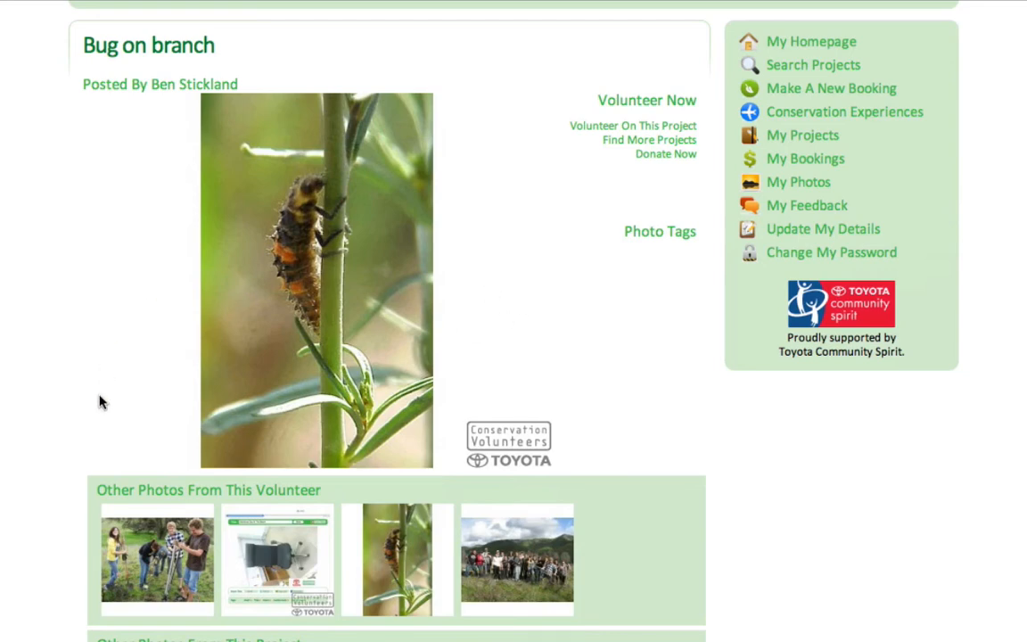
{"action": "scroll", "coordinate": [55, 489], "scroll_direction": "down", "scroll_amount": 4}
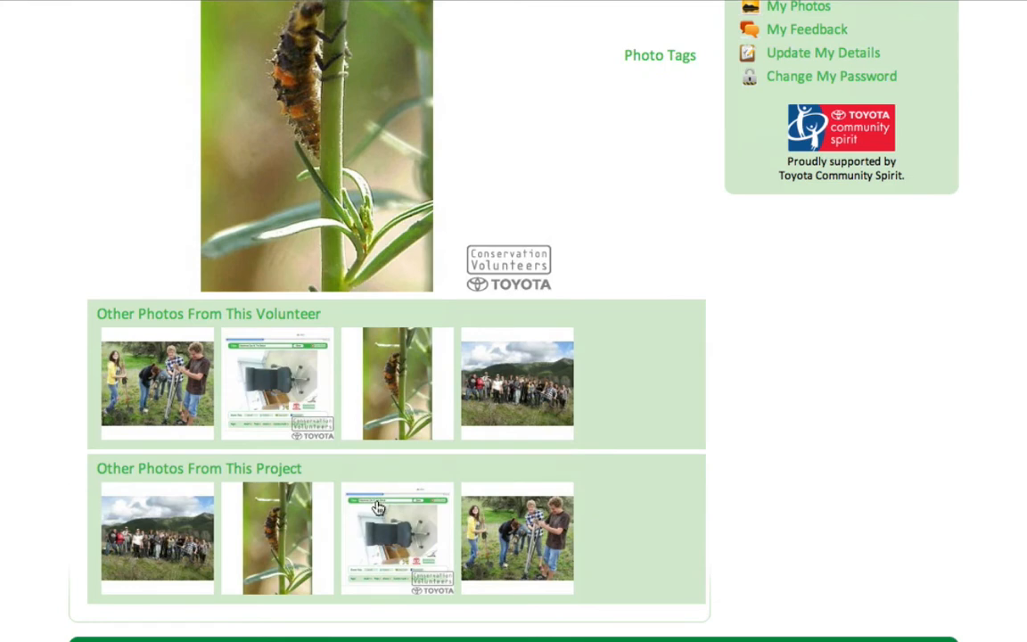
{"action": "scroll", "coordinate": [55, 471], "scroll_direction": "up", "scroll_amount": 8}
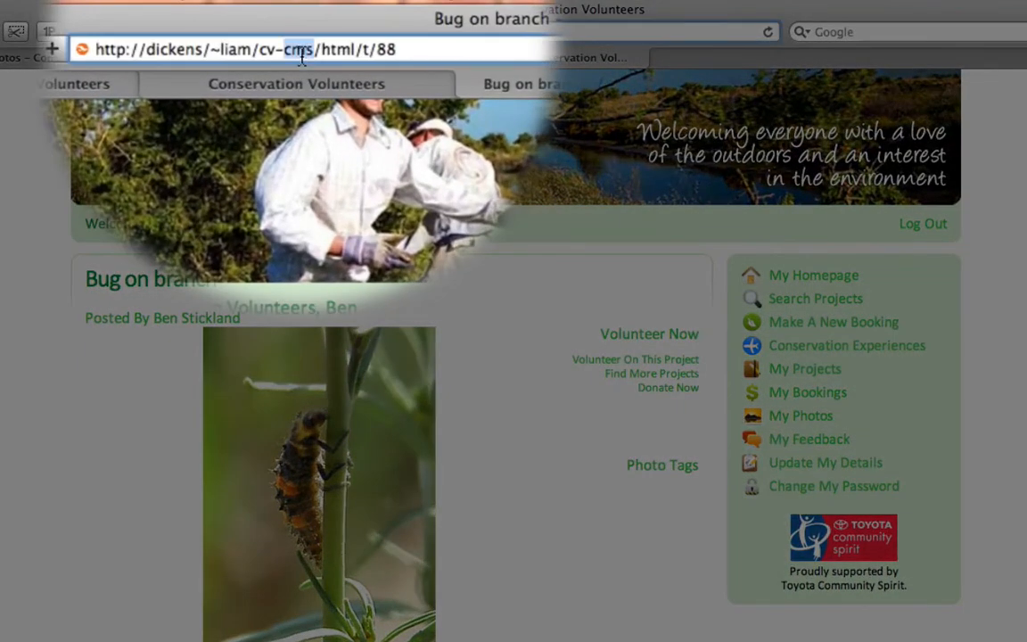
Tweet 'Had a great time away with CVA, really felt like I did something important' plus the copied photo link
{"action": "left_click", "coordinate": [303, 54]}
{"action": "key", "text": "super+c"}
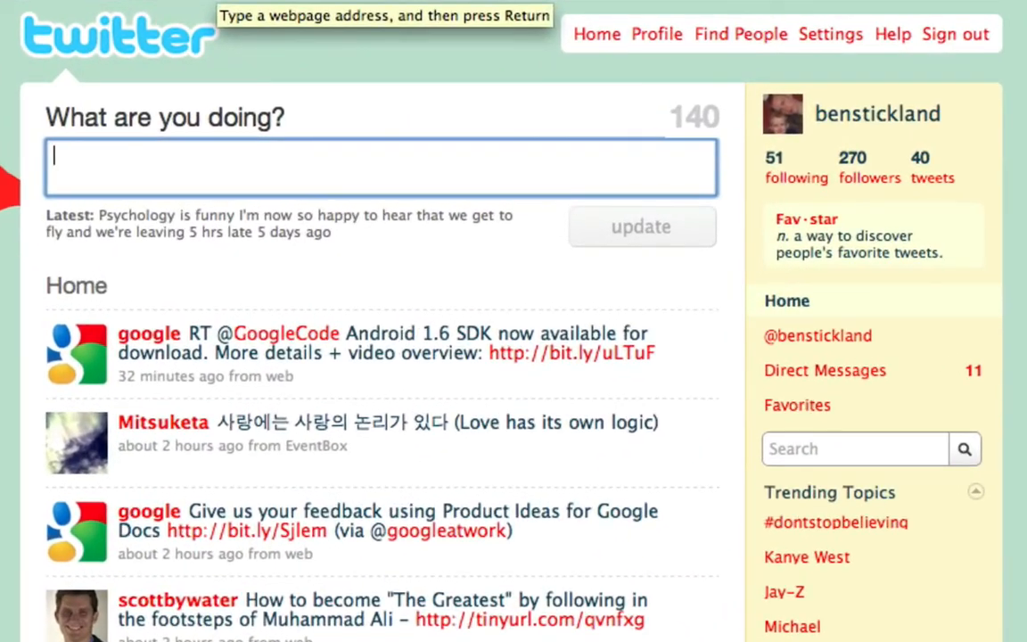
{"action": "type", "text": "Ha"}
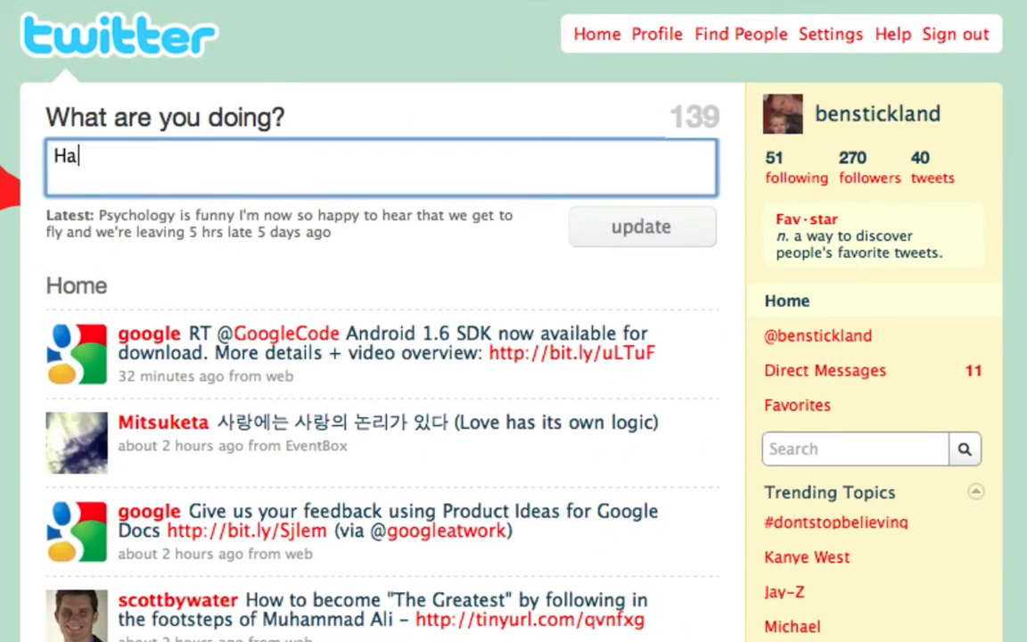
{"action": "type", "text": "d a gerat"}
{"action": "key", "text": "BackSpace"}
{"action": "key", "text": "BackSpace"}
{"action": "key", "text": "BackSpace"}
{"action": "key", "text": "BackSpace"}
{"action": "type", "text": "reat time away with "}
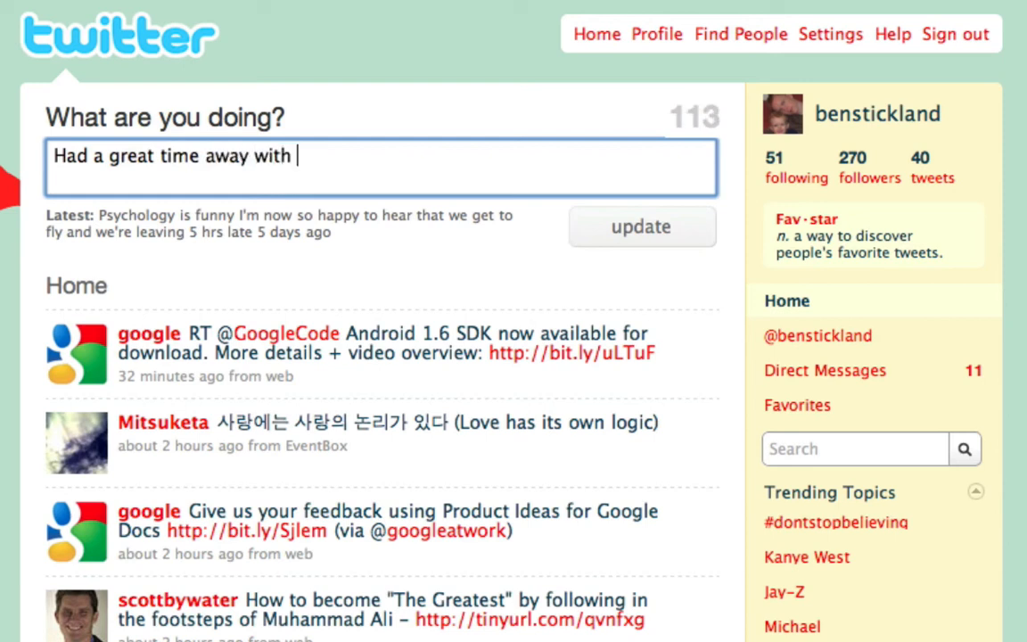
{"action": "type", "text": "CVA, reall"}
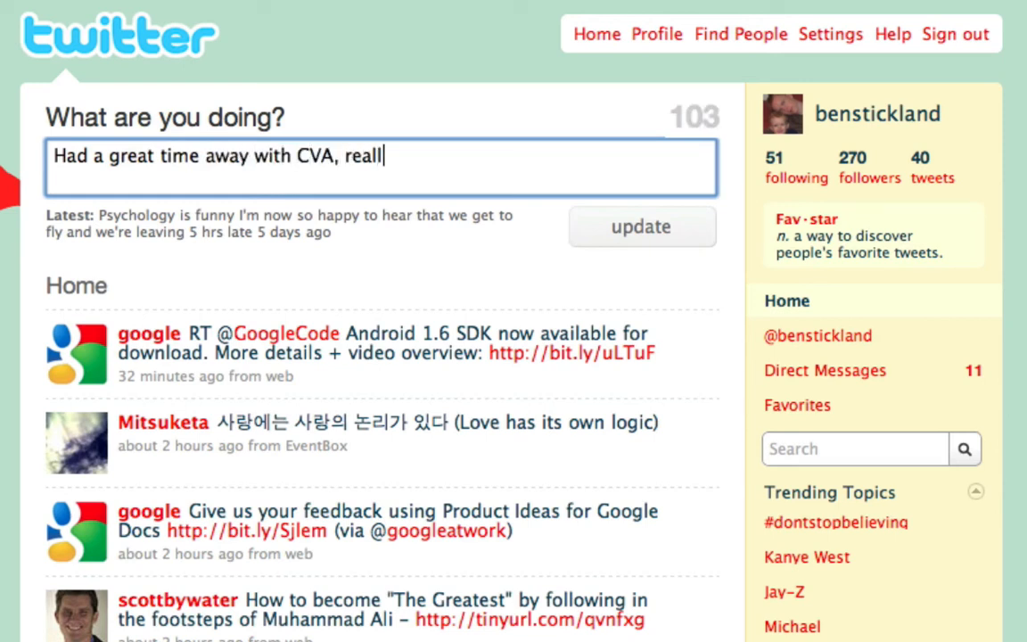
{"action": "type", "text": "y felt like I d"}
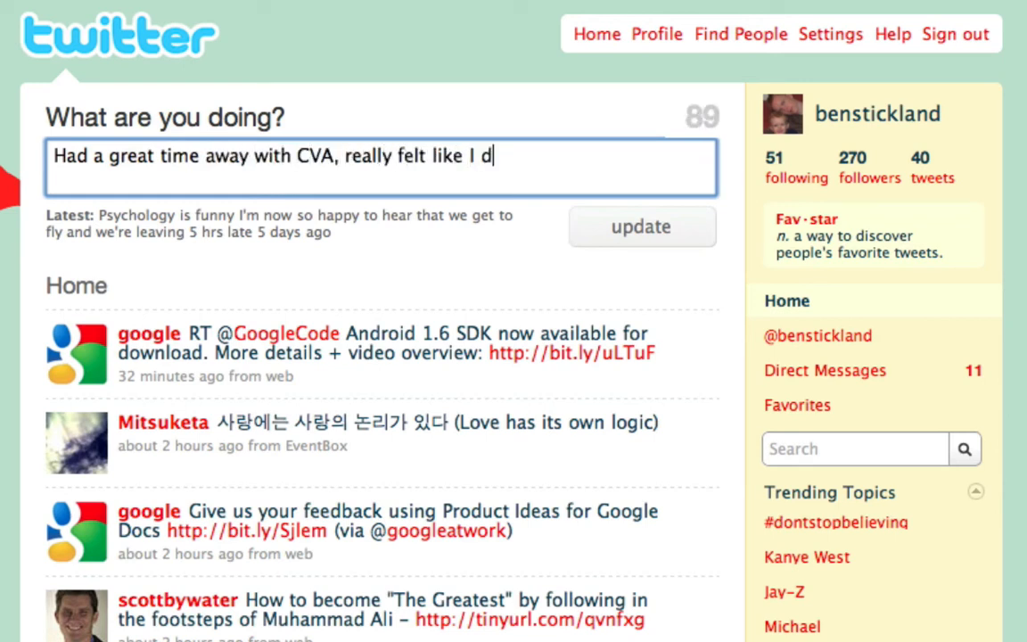
{"action": "type", "text": "id something important"}
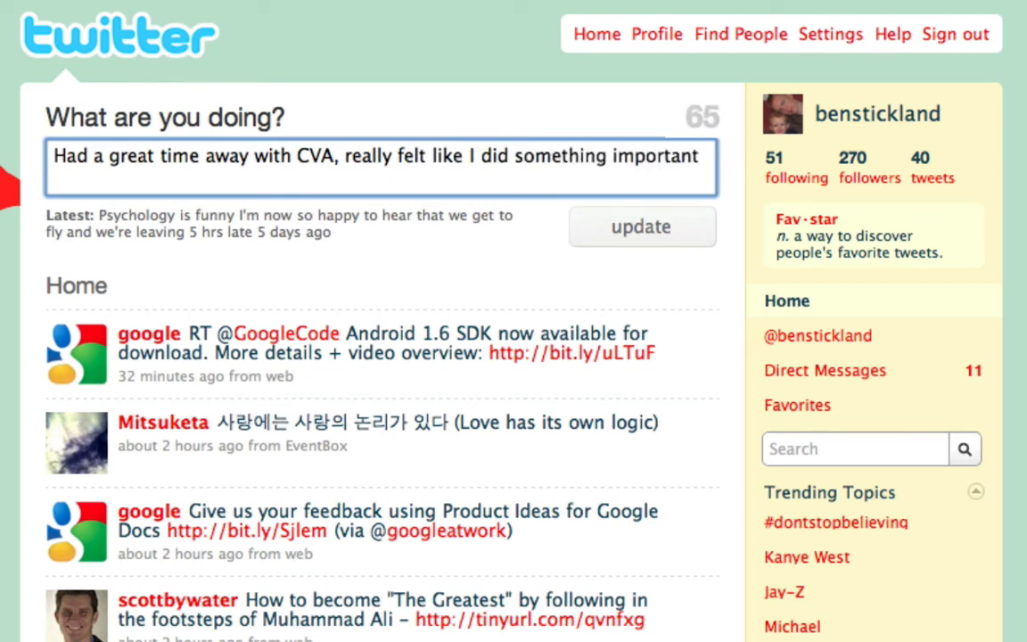
{"action": "key", "text": "super+v"}
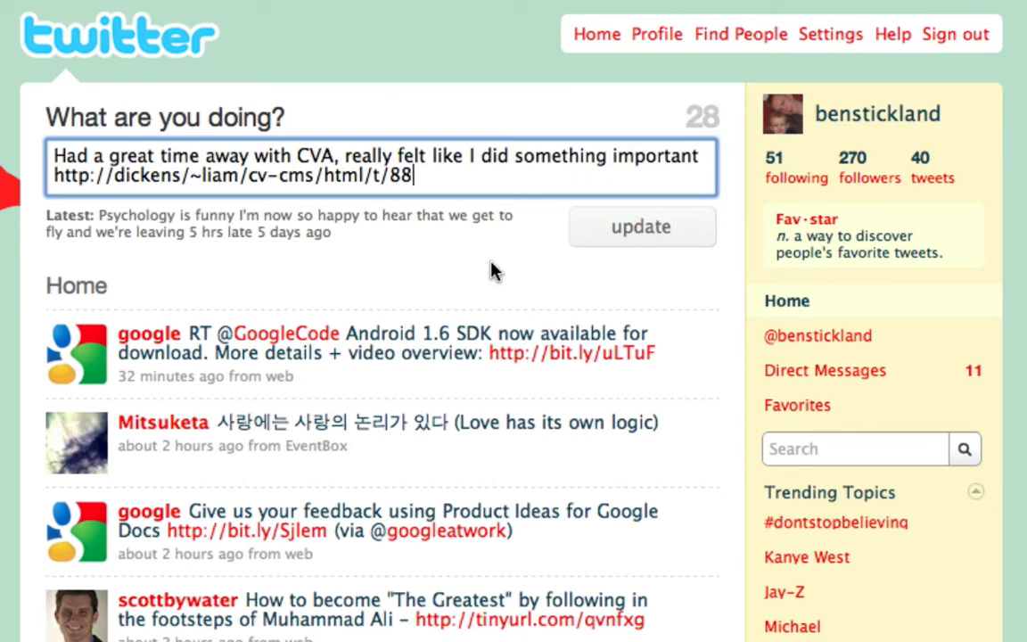
{"action": "scroll", "coordinate": [384, 401], "scroll_direction": "down", "scroll_amount": 5}
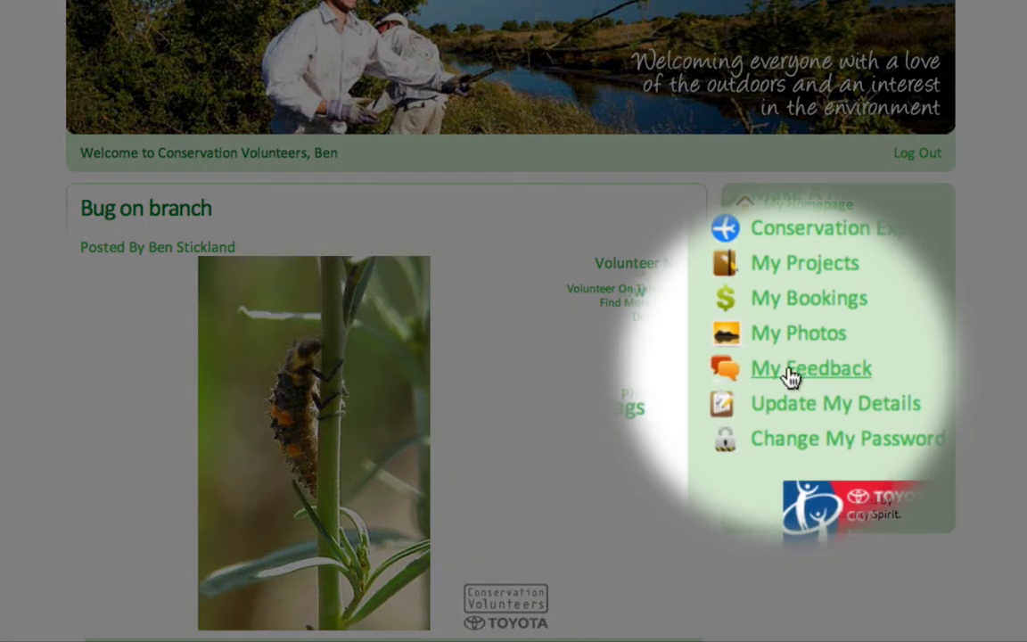
Open My Feedback and review the experience form for the Barwon Heads project
{"action": "left_click", "coordinate": [789, 377]}
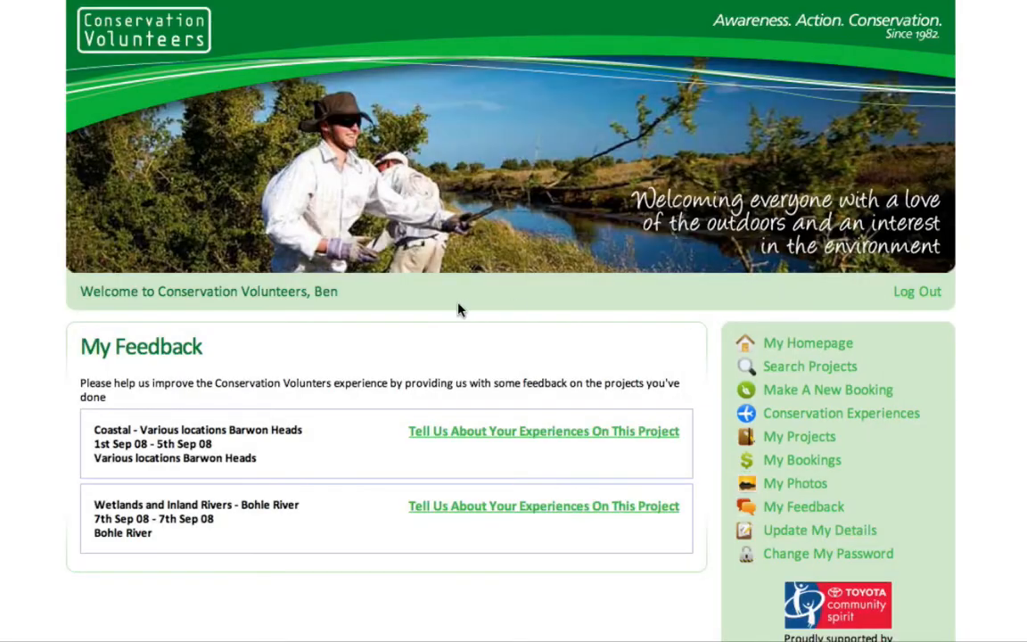
{"action": "left_click", "coordinate": [460, 436]}
{"action": "scroll", "coordinate": [447, 401], "scroll_direction": "down", "scroll_amount": 5}
{"action": "scroll", "coordinate": [269, 355], "scroll_direction": "down", "scroll_amount": 10}
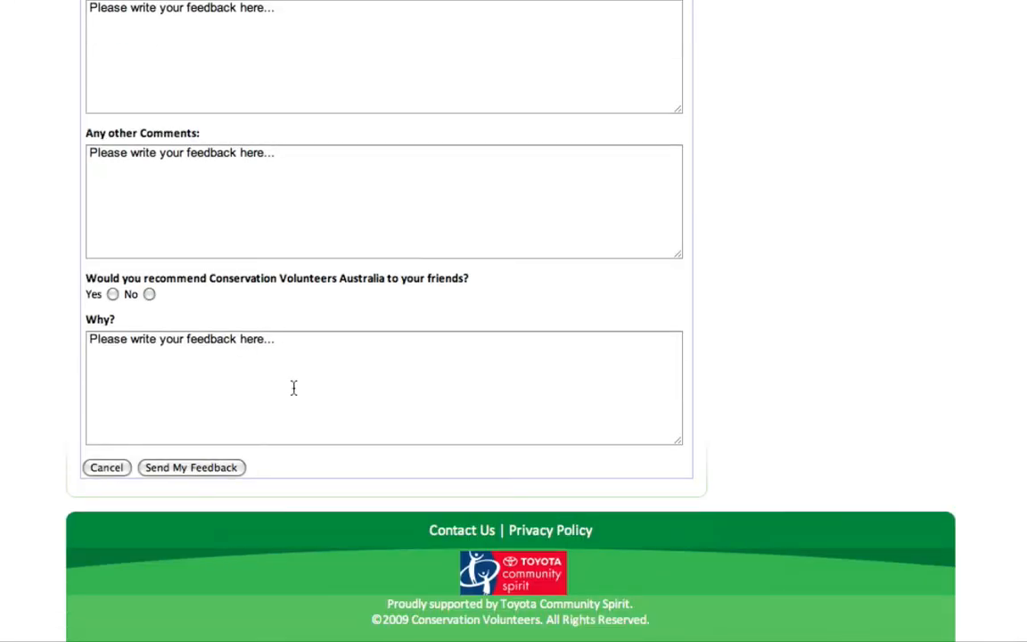
{"action": "scroll", "coordinate": [293, 387], "scroll_direction": "up", "scroll_amount": 20}
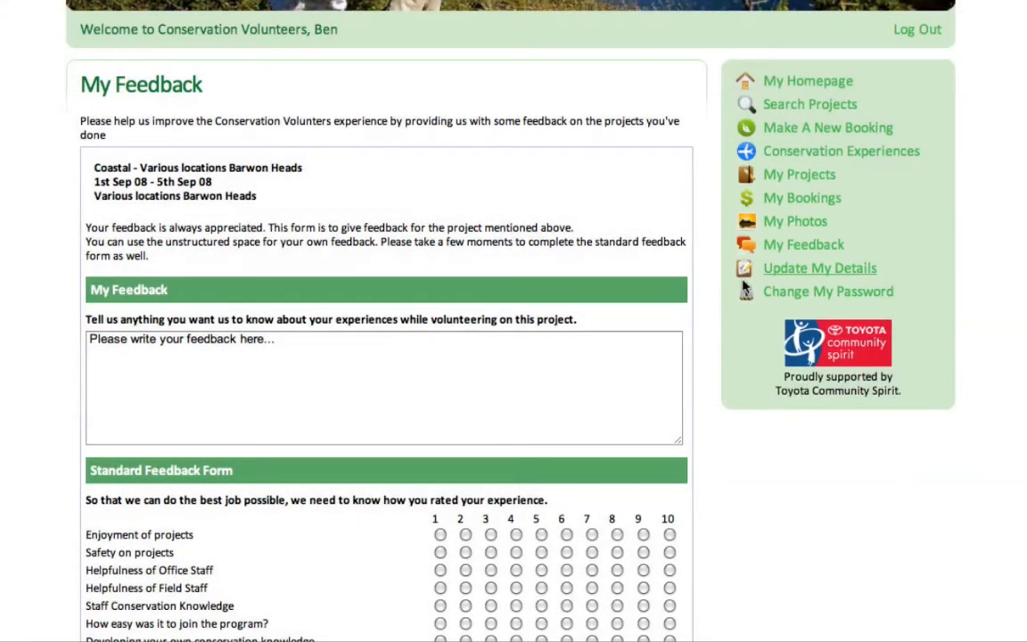
Review the Update My Details page, then the Change My Password page
{"action": "left_click", "coordinate": [753, 276]}
{"action": "scroll", "coordinate": [607, 372], "scroll_direction": "down", "scroll_amount": 5}
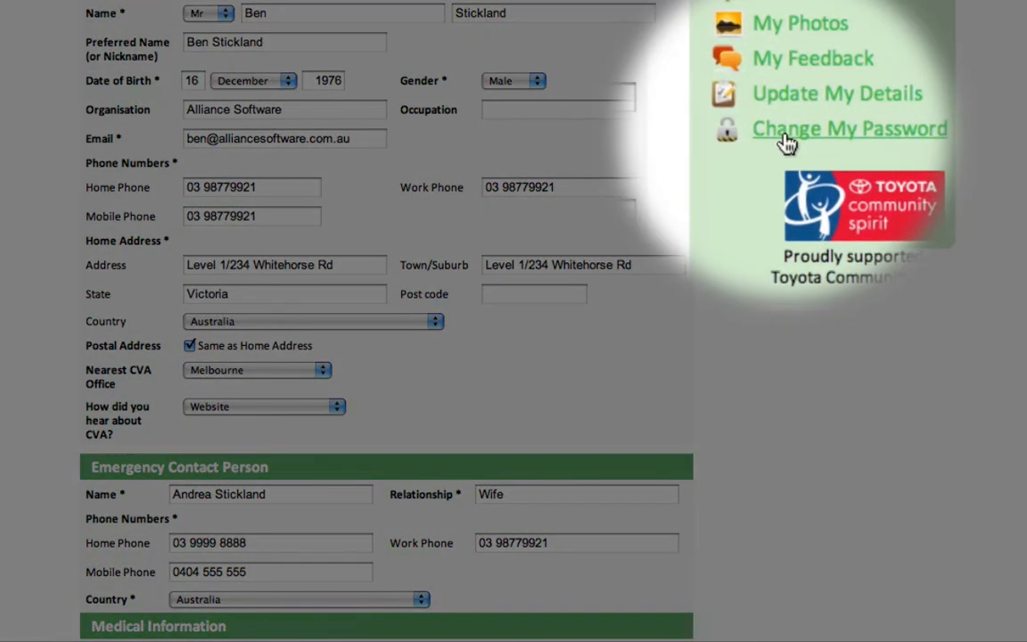
{"action": "left_click", "coordinate": [787, 138]}
{"action": "scroll", "coordinate": [630, 276], "scroll_direction": "down", "scroll_amount": 1}
{"action": "scroll", "coordinate": [629, 279], "scroll_direction": "down", "scroll_amount": 3}
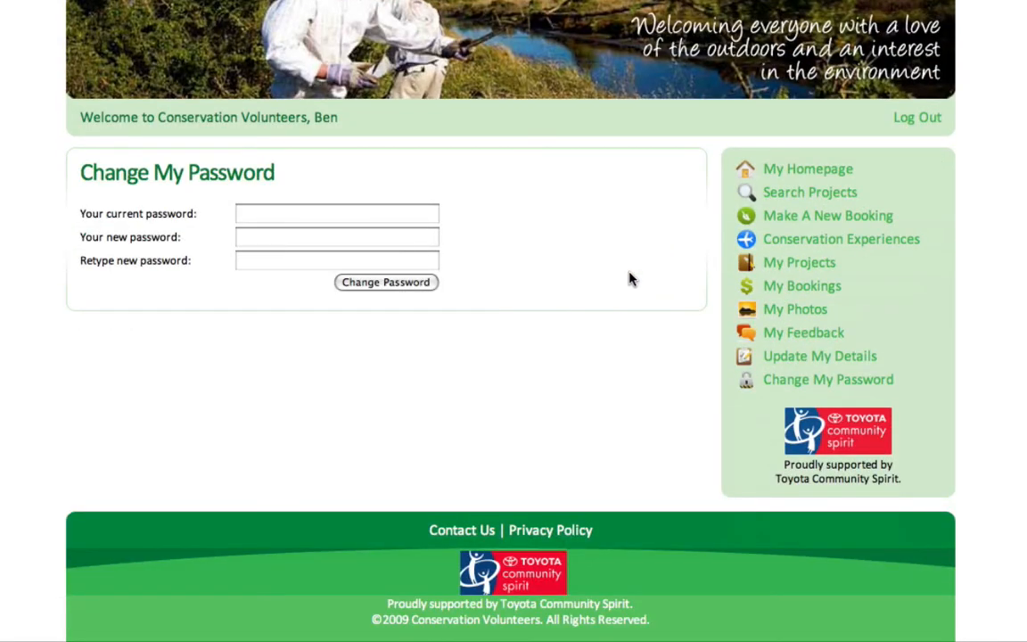